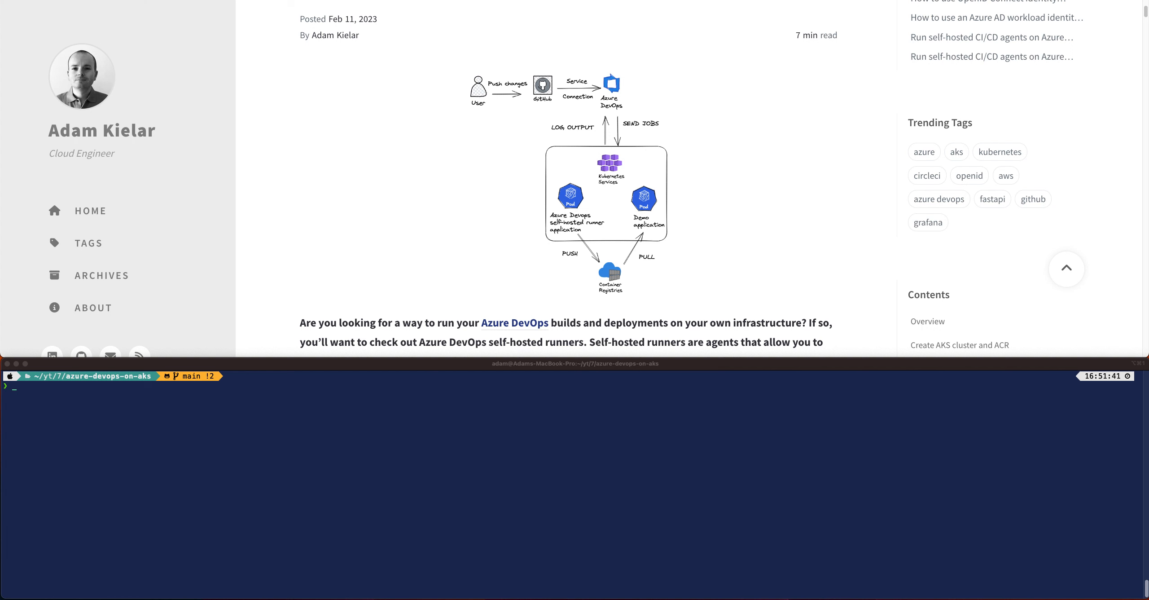
Switch to the azure-devops-on-aks repository on GitHub and review the resource-creation commands in aks.sh
key(ctrl+Tab)
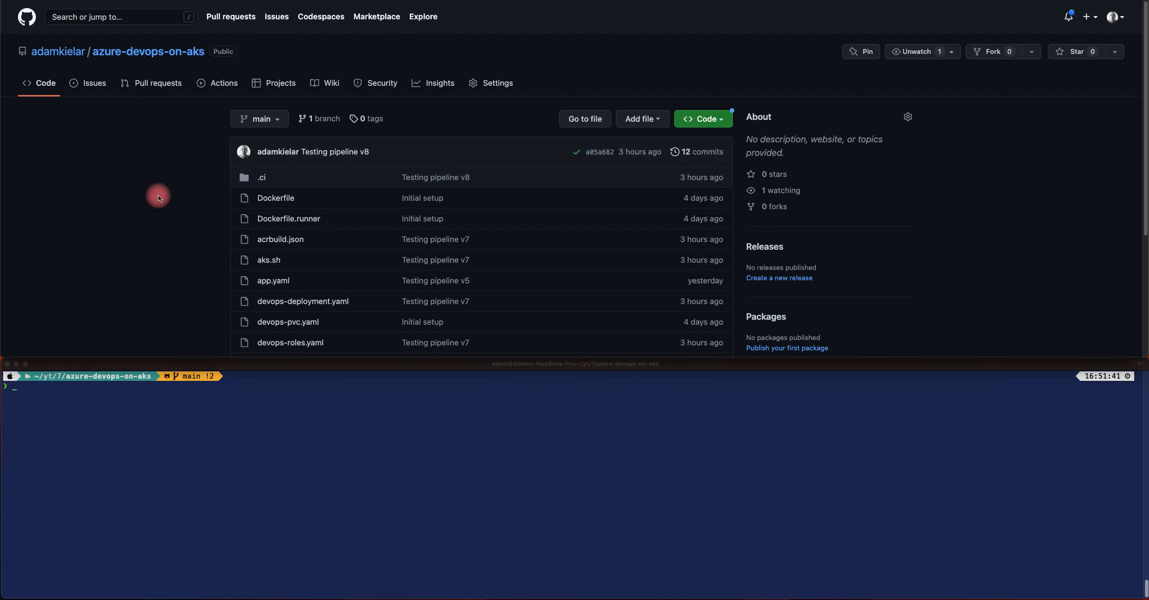
click(270, 260)
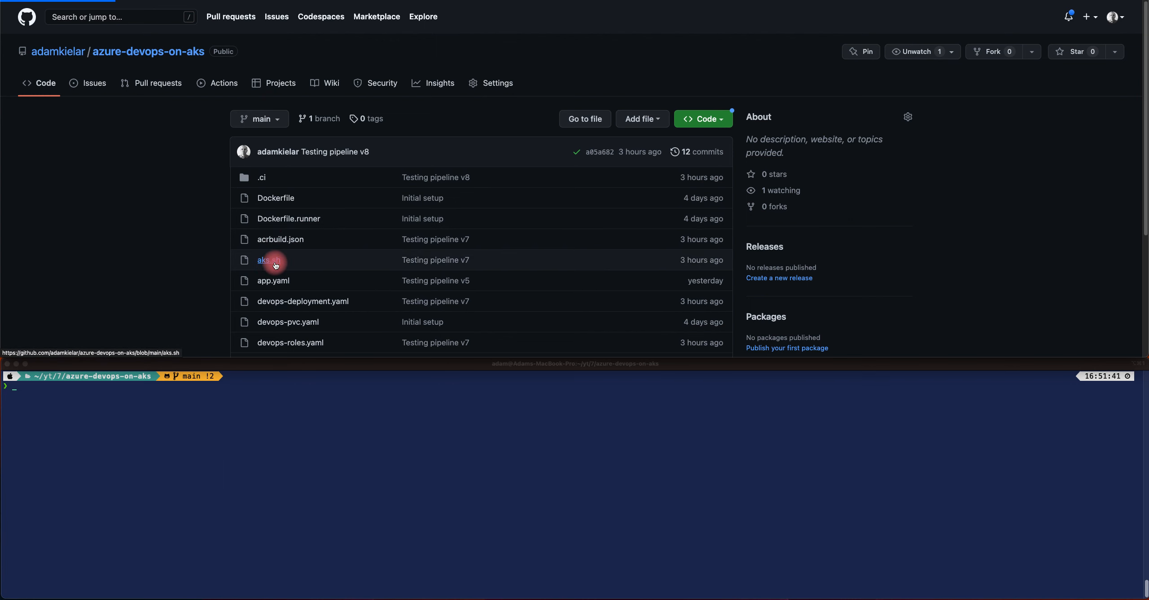
scroll(276, 261, down, 5)
scroll(276, 261, down, 5)
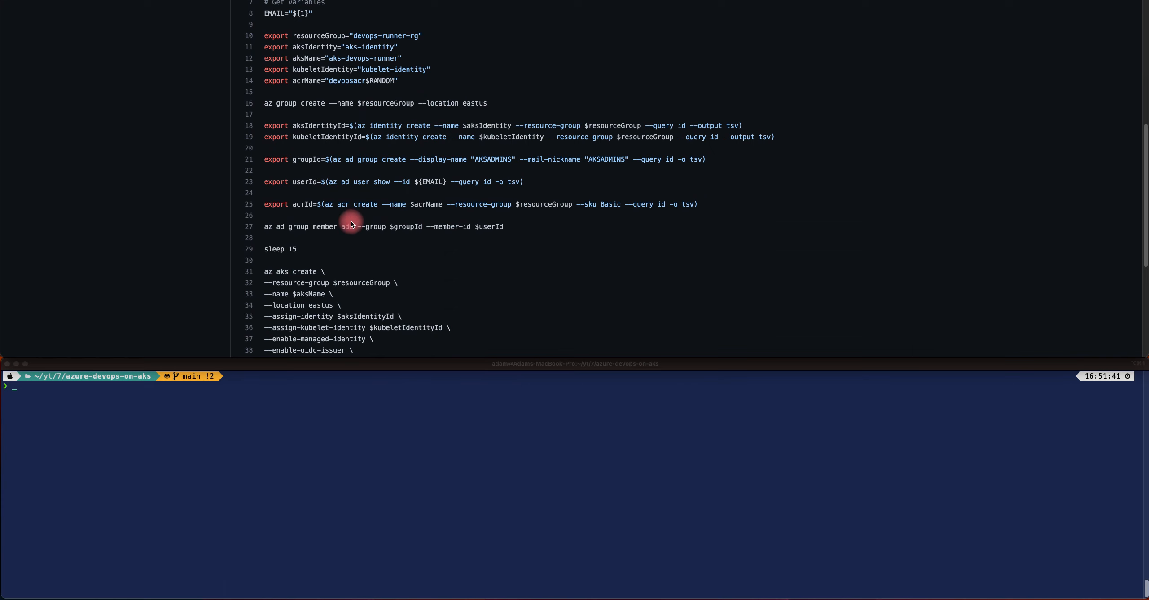
Switch to Azure DevOps, open the DevOpsOnAks project in the adamdemoorg organization, and look over its summary
key(ctrl+shift+Tab)
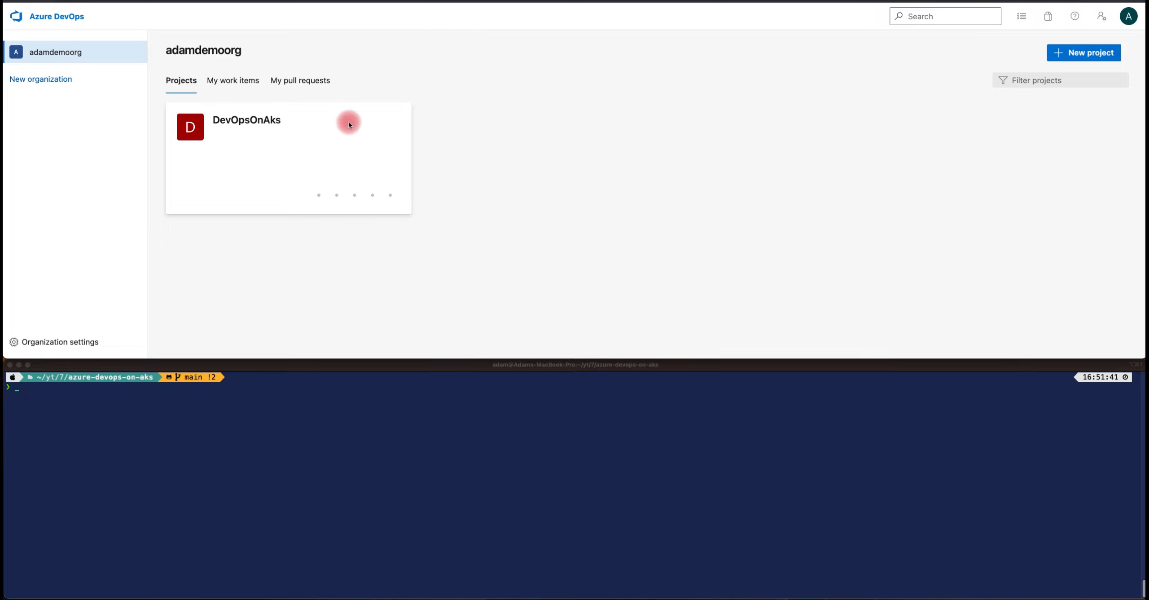
click(262, 119)
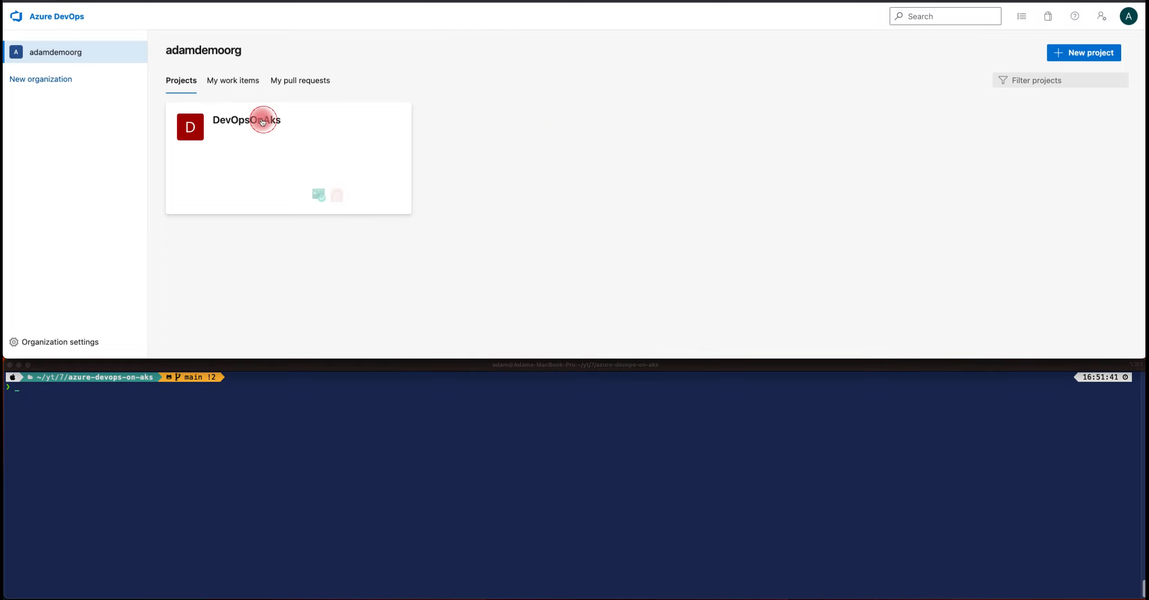
click(260, 120)
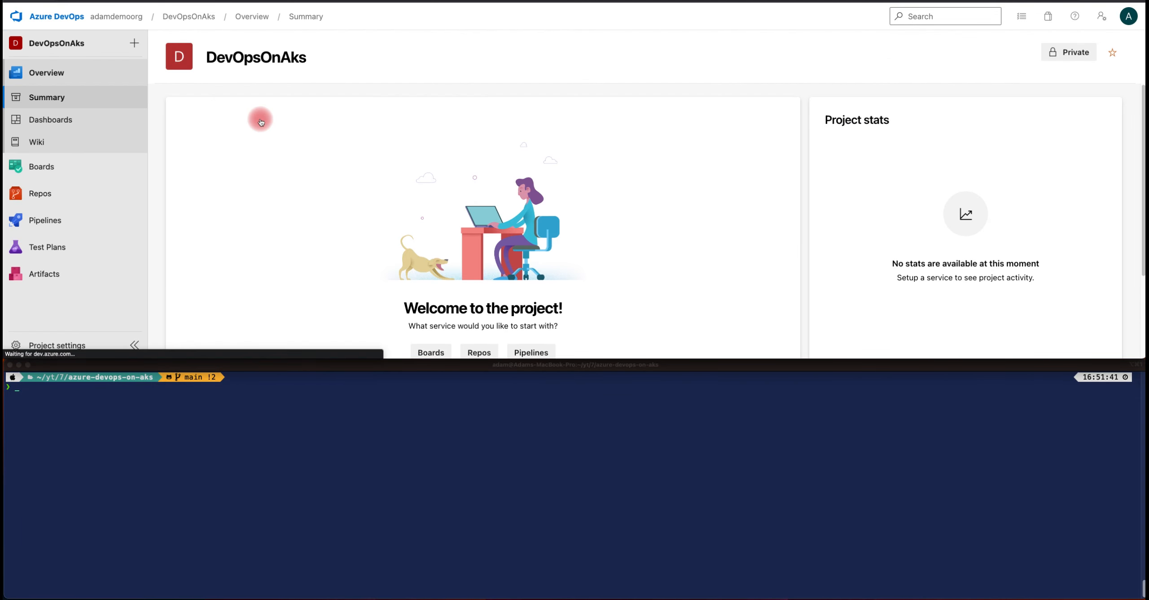
scroll(270, 139, down, 2)
scroll(270, 141, down, 1)
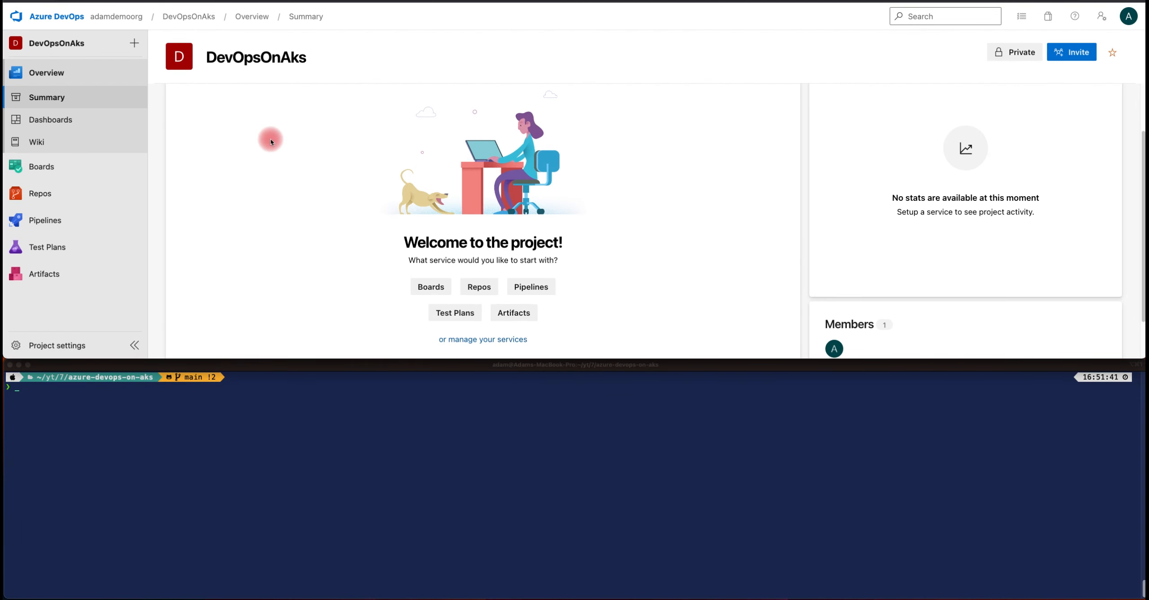
scroll(395, 179, up, 3)
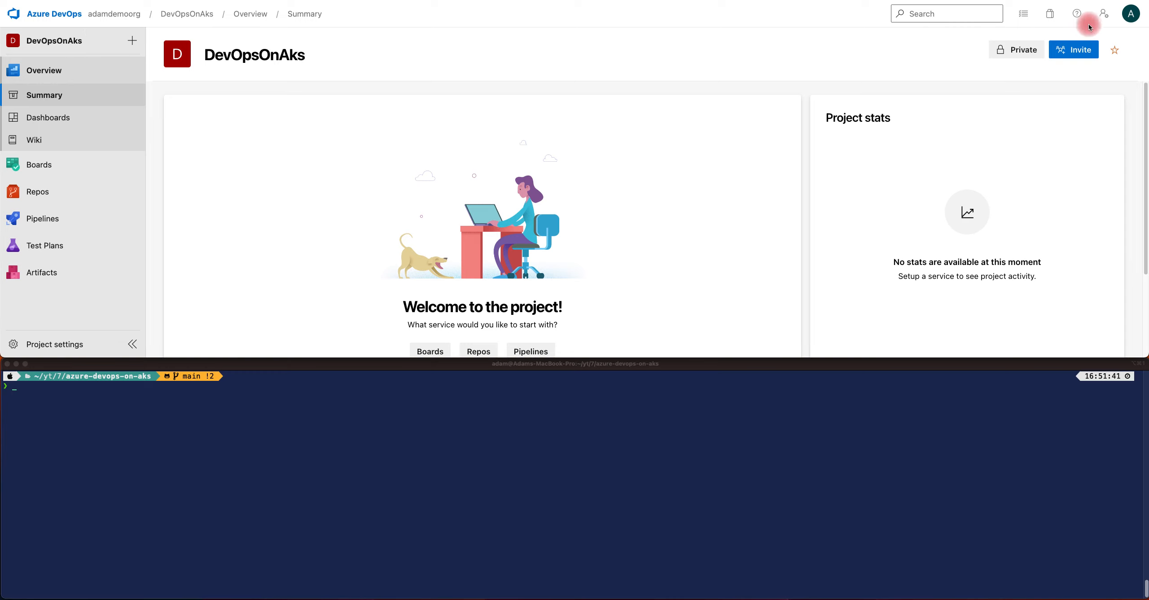
Start a new personal access token in the user settings and name it register-runner
click(1106, 19)
click(1063, 189)
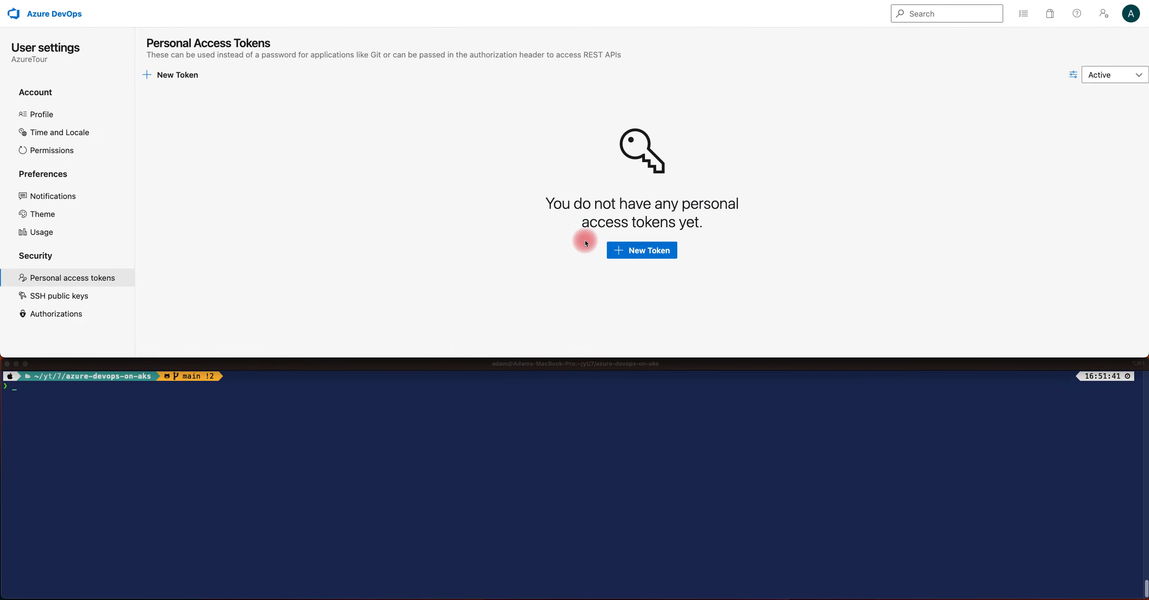
click(642, 254)
click(873, 69)
text(regis)
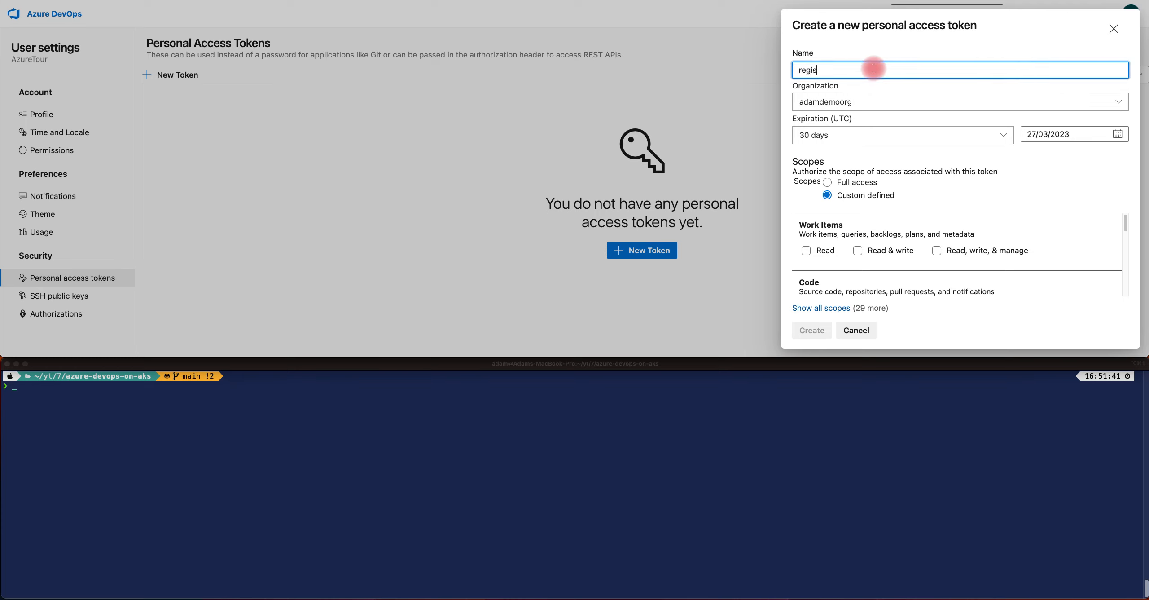
text(ter-runner)
Expand the token's full scope list and grant Read & manage for Agent Pools
scroll(940, 239, down, 2)
scroll(939, 238, down, 3)
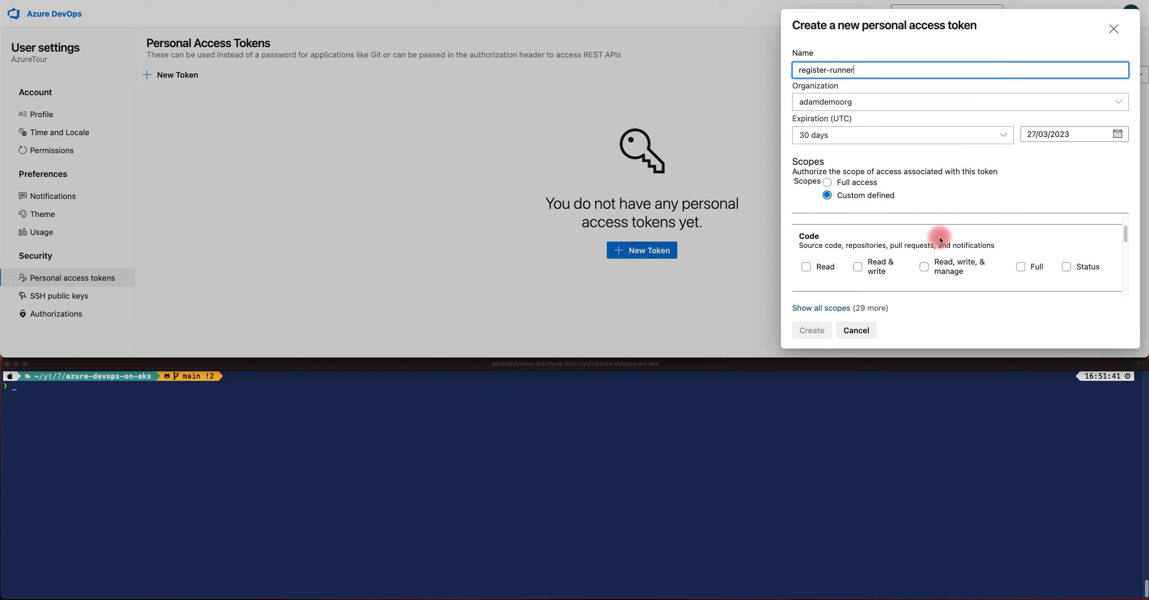
scroll(918, 247, up, 5)
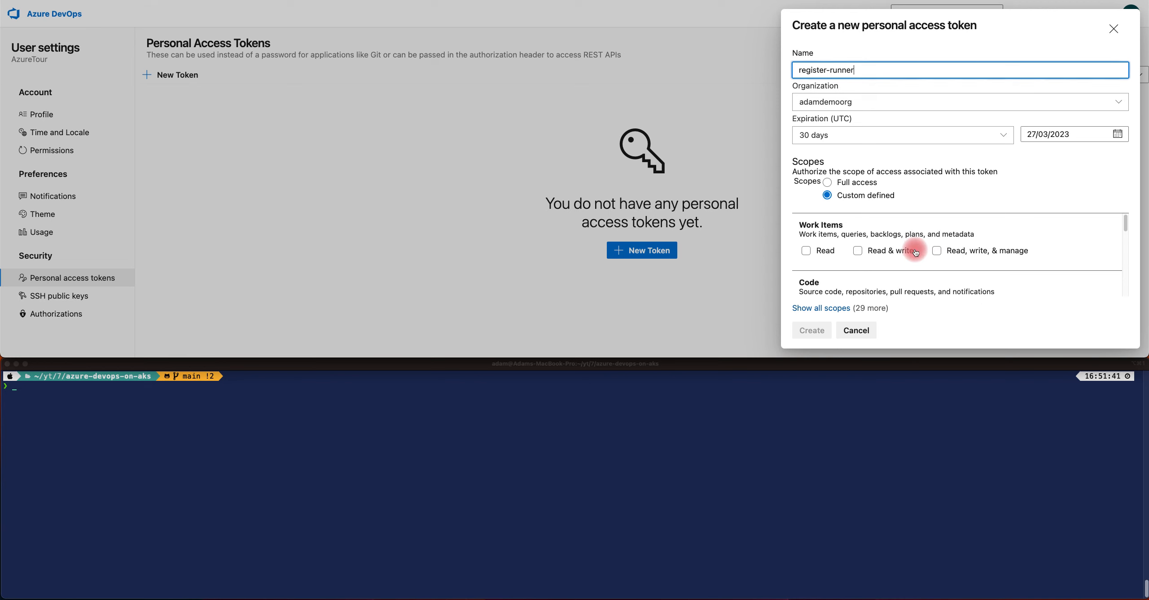
scroll(916, 252, down, 2)
click(840, 308)
scroll(942, 252, up, 2)
click(857, 251)
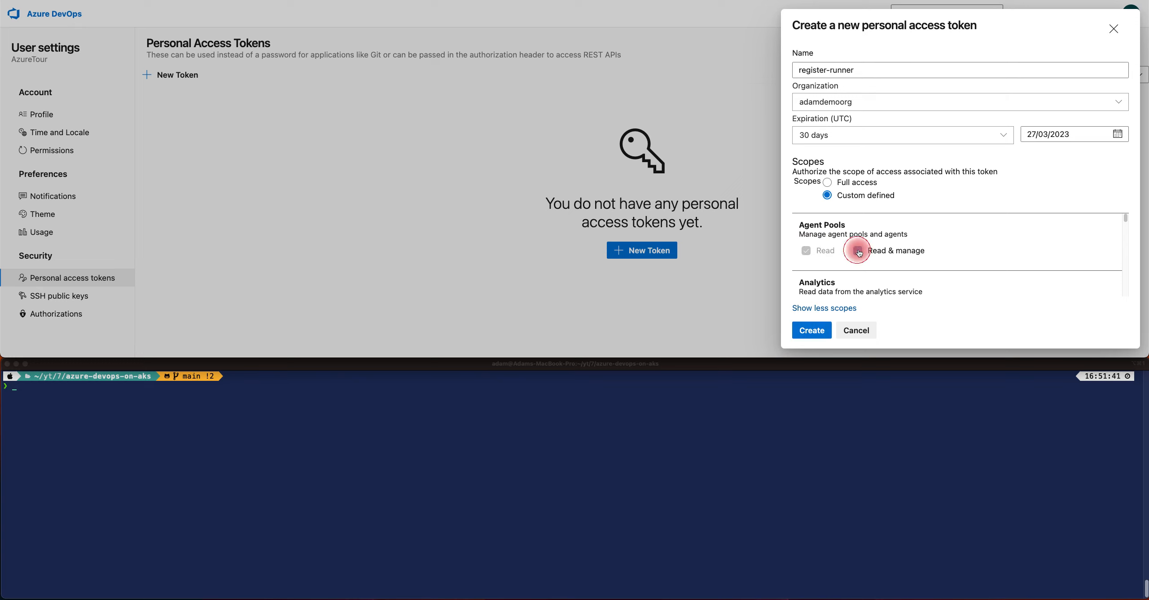
Add Read & manage for Deployment Groups to the token's scopes and create the token
scroll(946, 250, down, 5)
scroll(947, 249, down, 2)
click(806, 268)
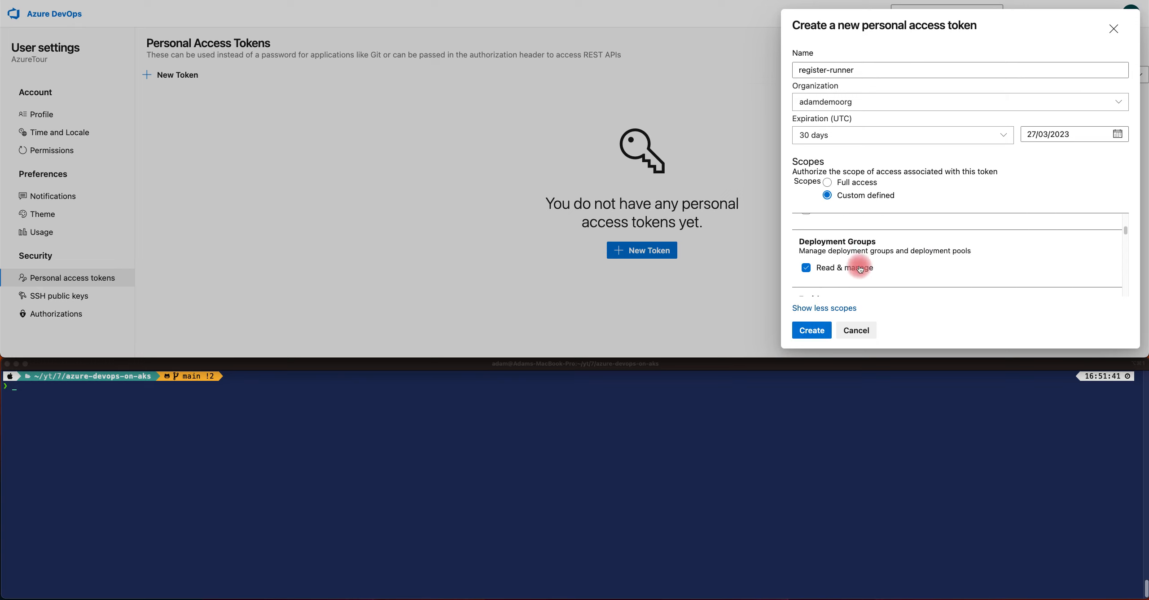
scroll(887, 289, down, 1)
click(811, 330)
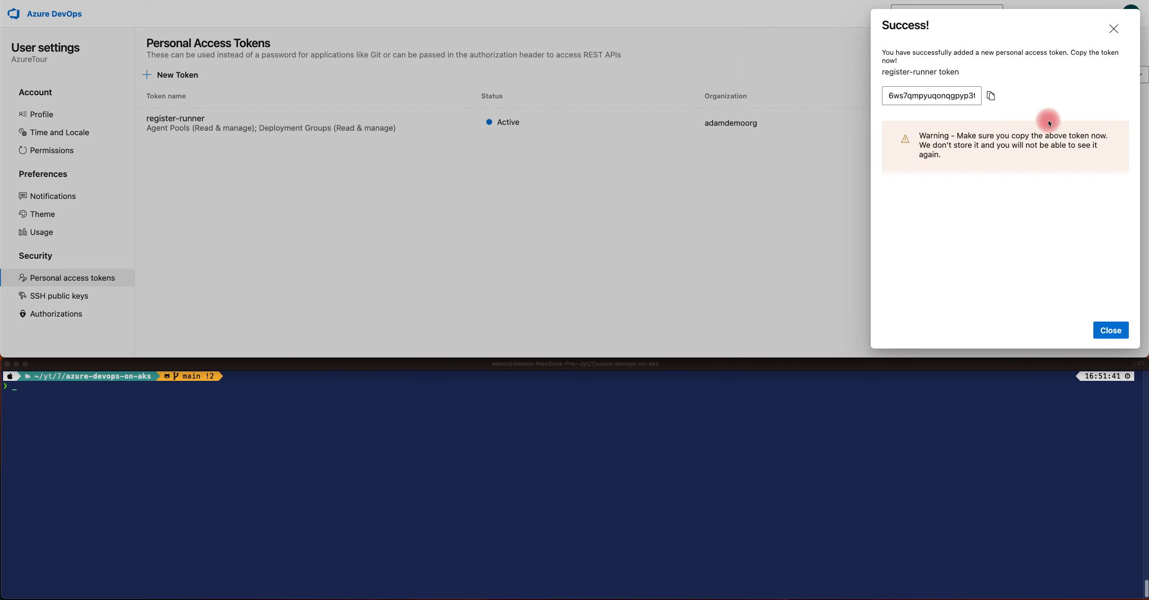
Copy the personal access token, paste it into the address field of a new browser tab, and close the token's success dialog
click(992, 98)
click(992, 97)
key(super+t)
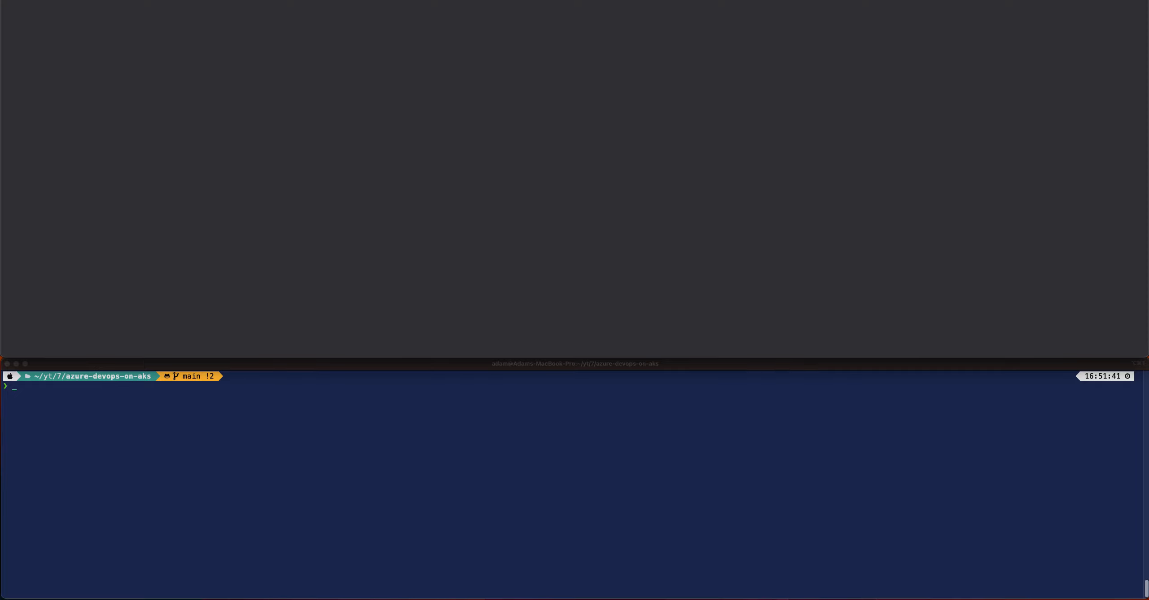
key(super+v)
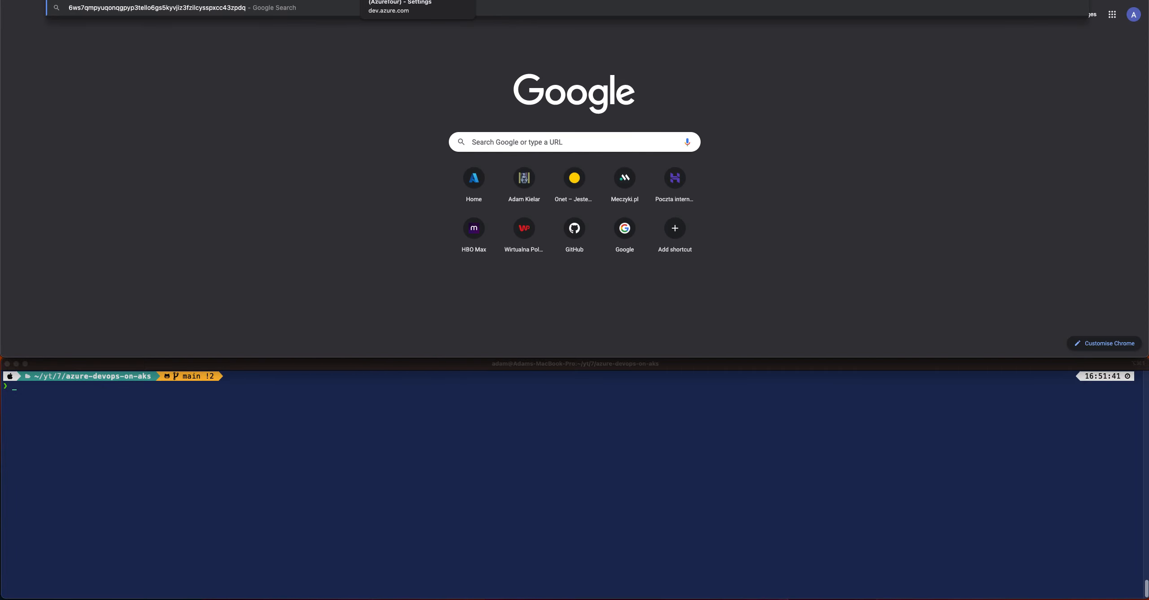
click(404, 0)
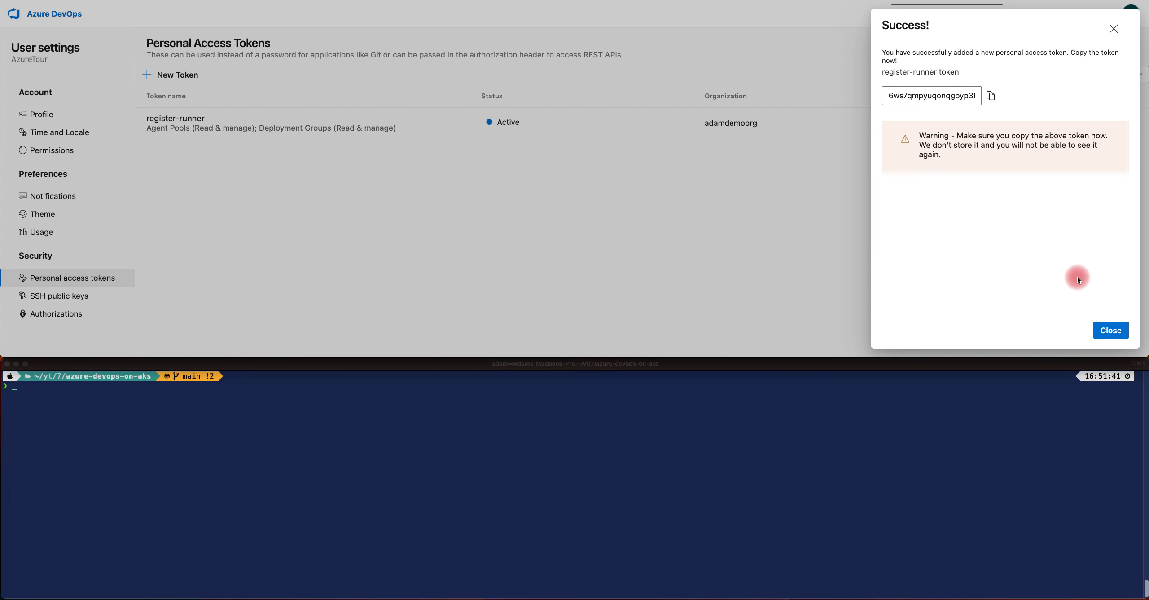
click(1110, 330)
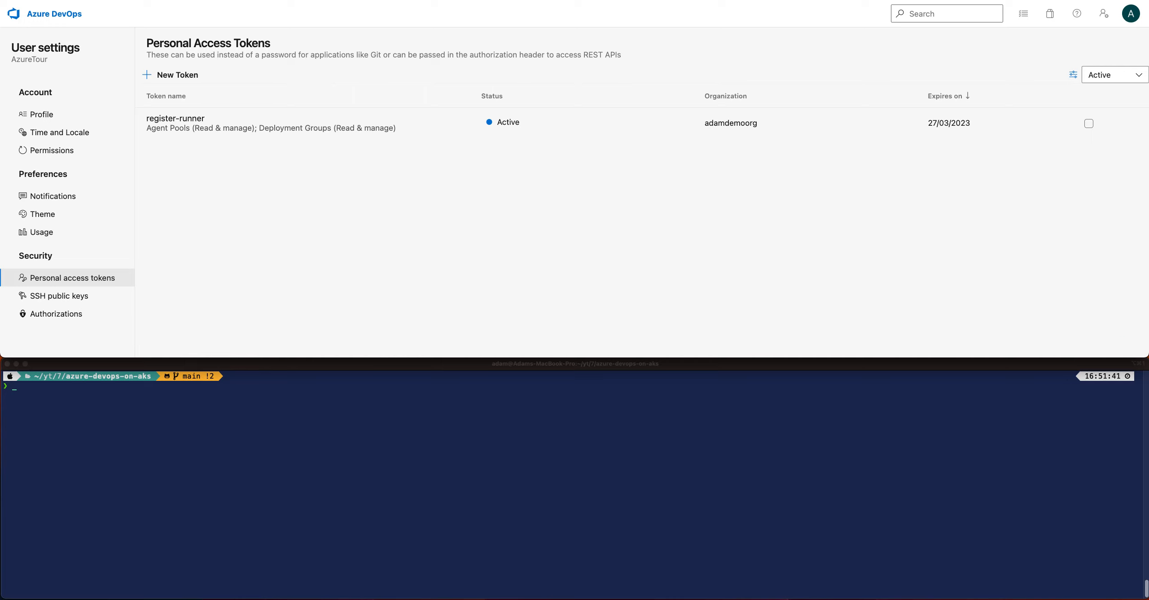
Return to the DevOpsOnAks project and open the agent pools in its project settings
click(267, 139)
click(57, 17)
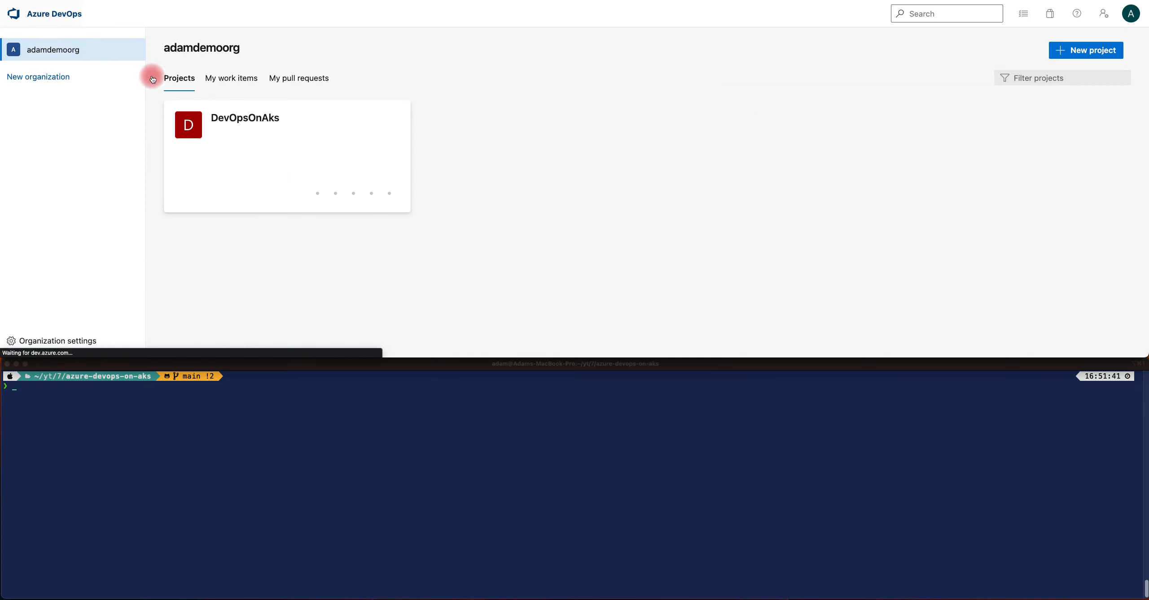
click(260, 119)
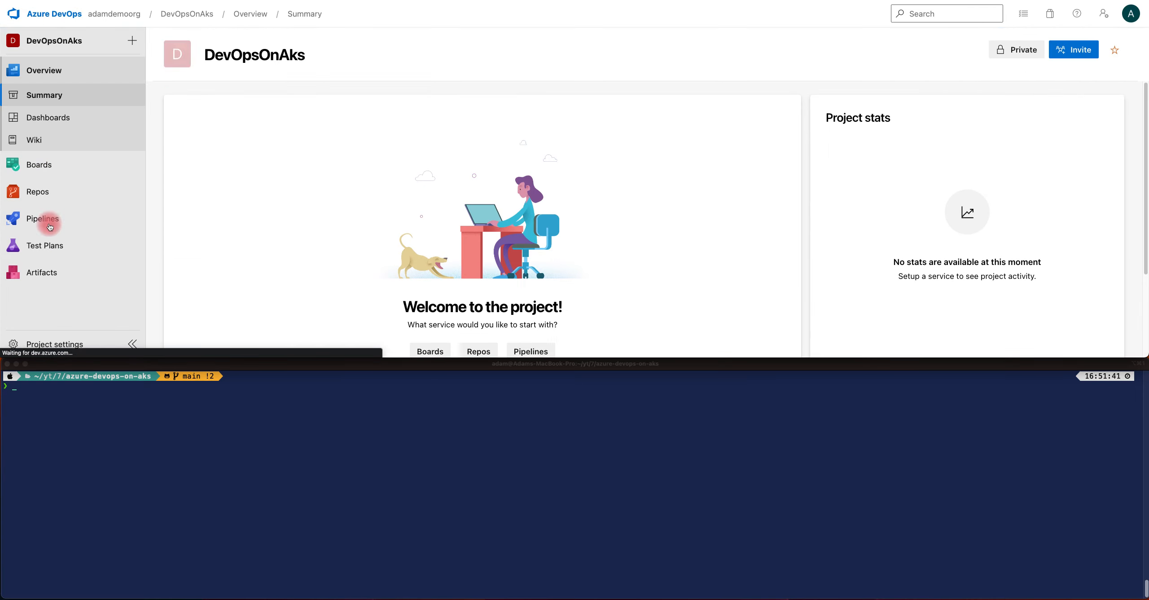
click(72, 344)
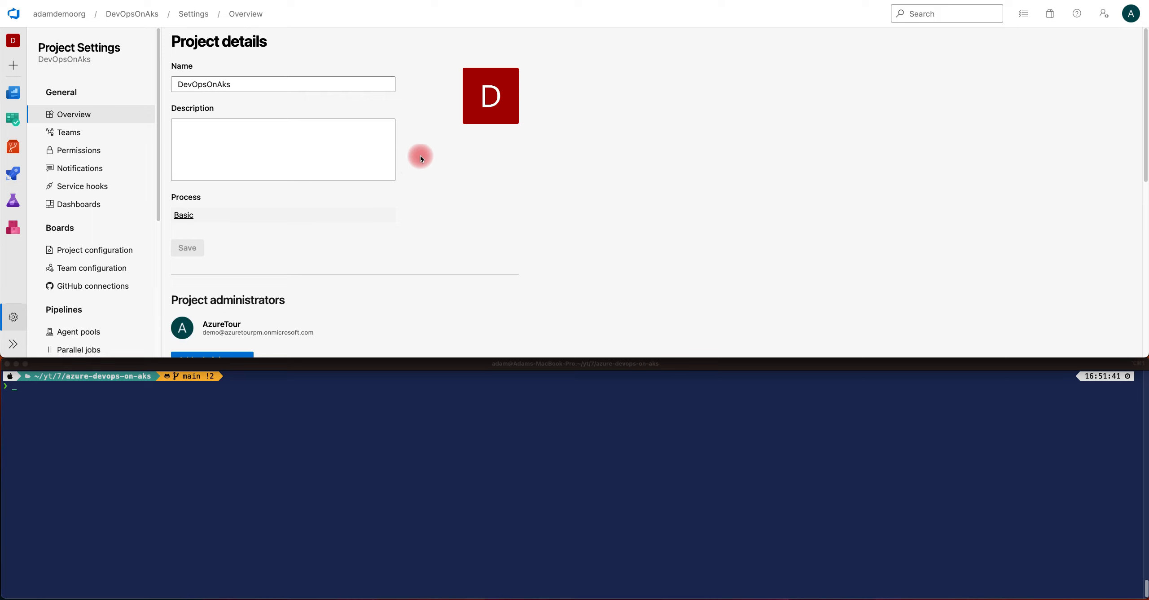
scroll(113, 153, down, 4)
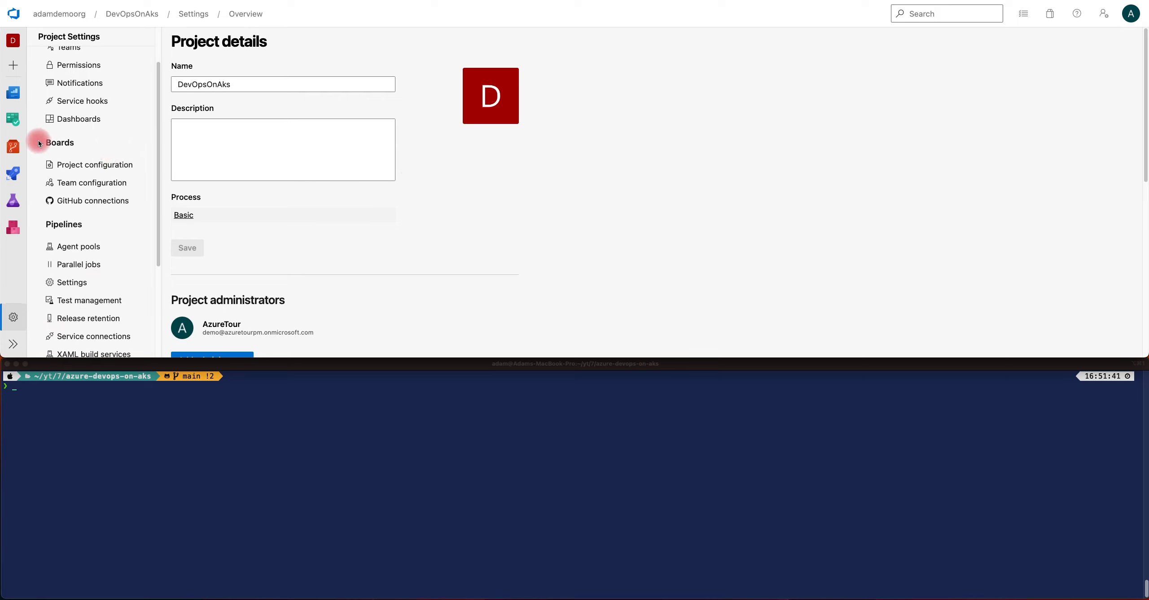
click(89, 251)
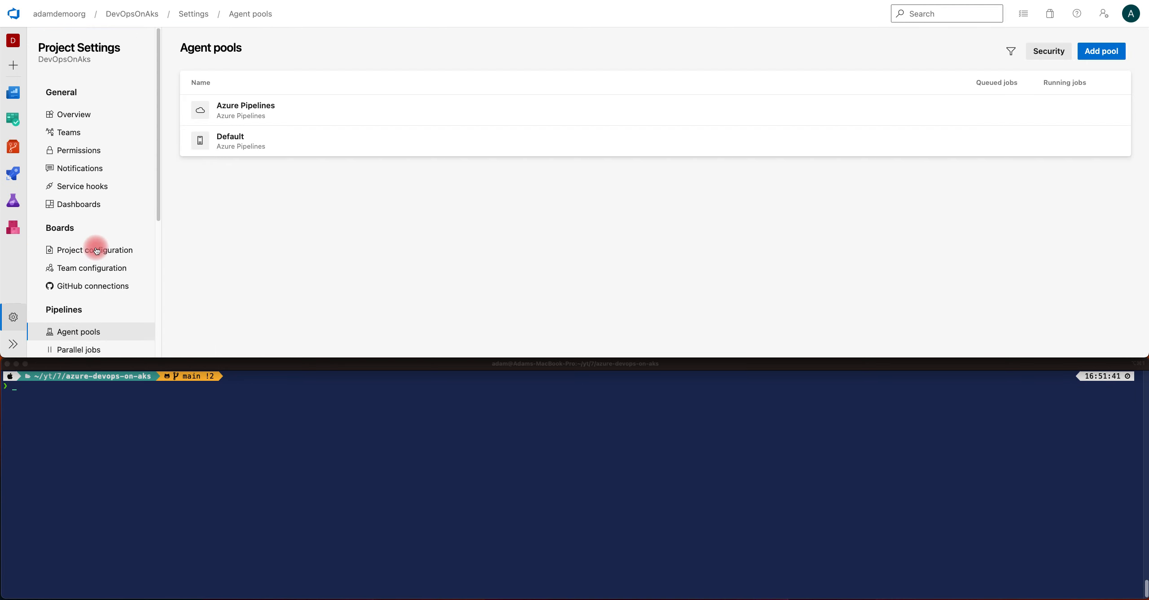
Add a new self-hosted agent pool named DevOpsOnAks
click(1100, 57)
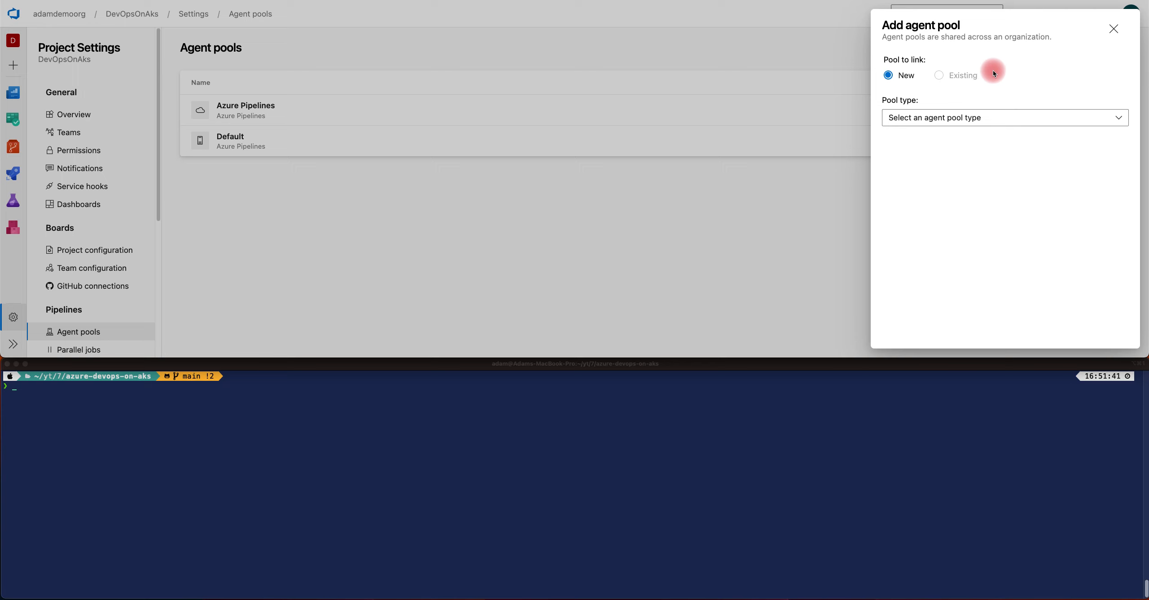
click(1019, 118)
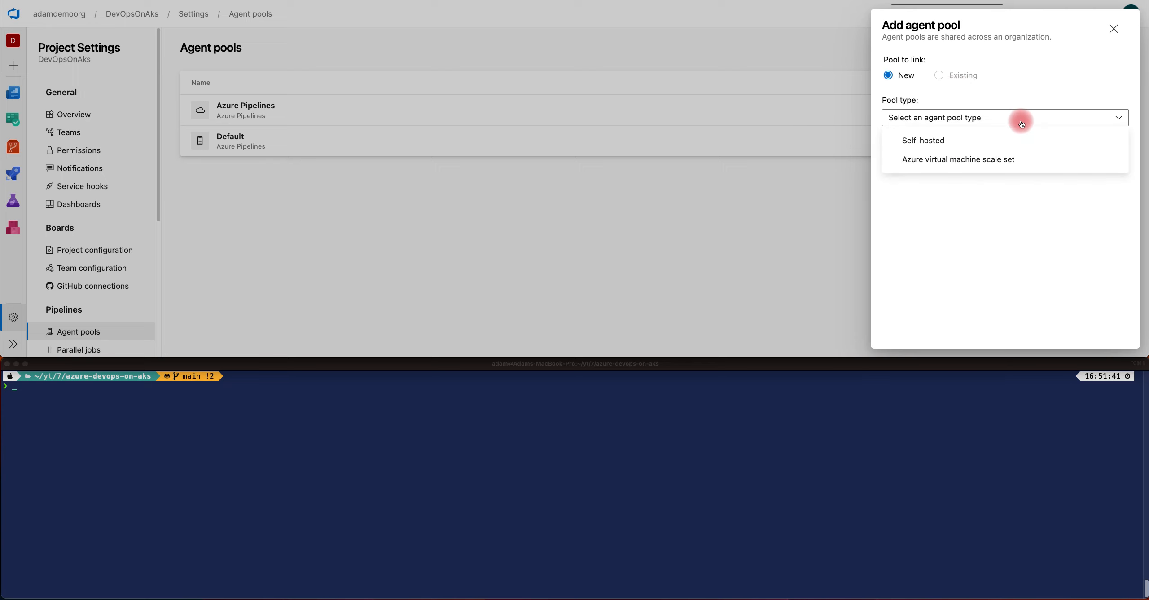
click(970, 143)
click(949, 186)
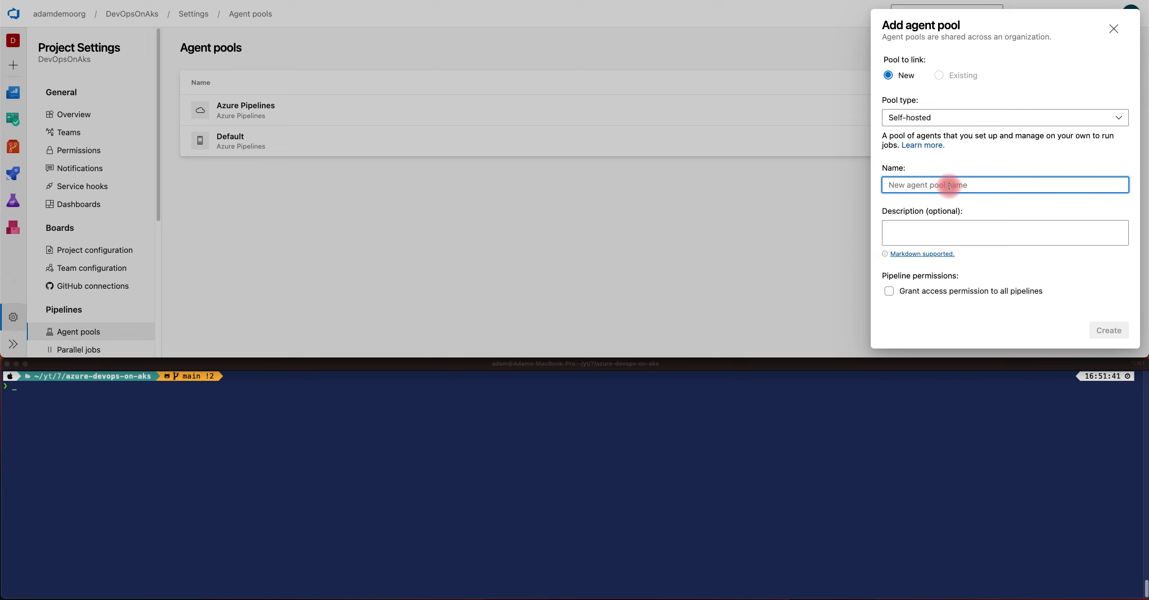
text(D)
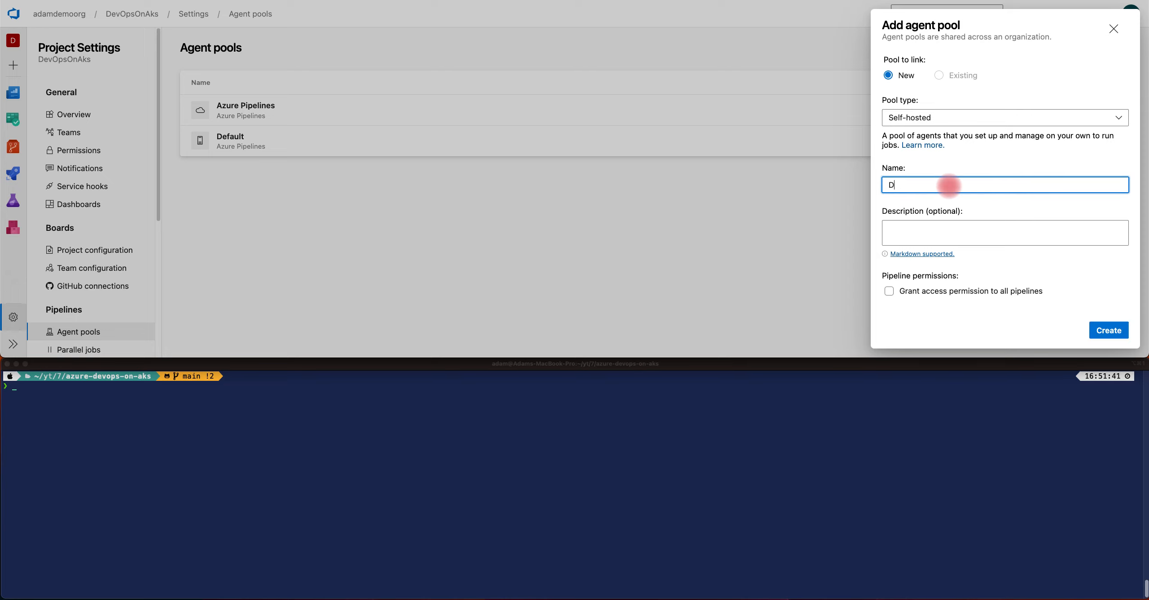
text(evOpsOnAks)
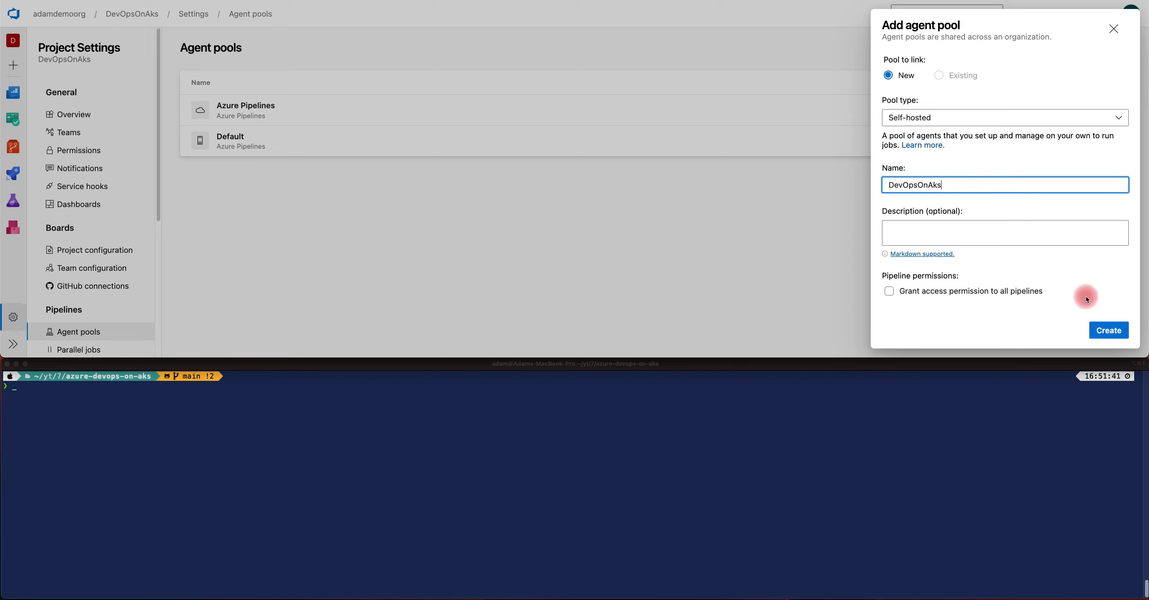
click(1103, 330)
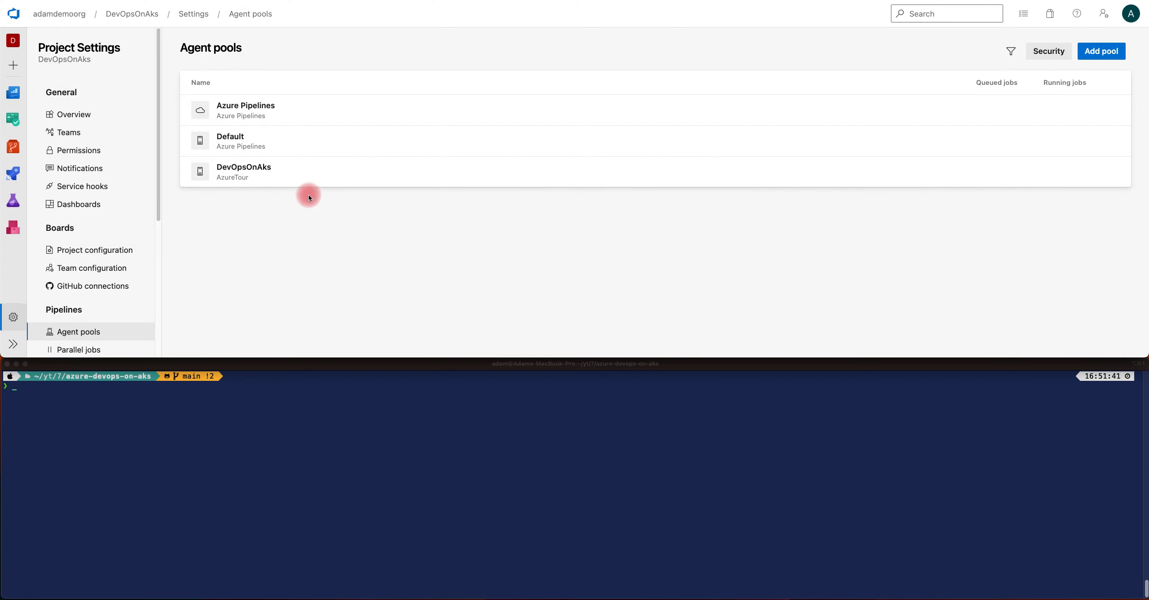
Open the agents of the DevOpsOnAks pool and view the new-agent setup instructions for Linux x64
click(254, 167)
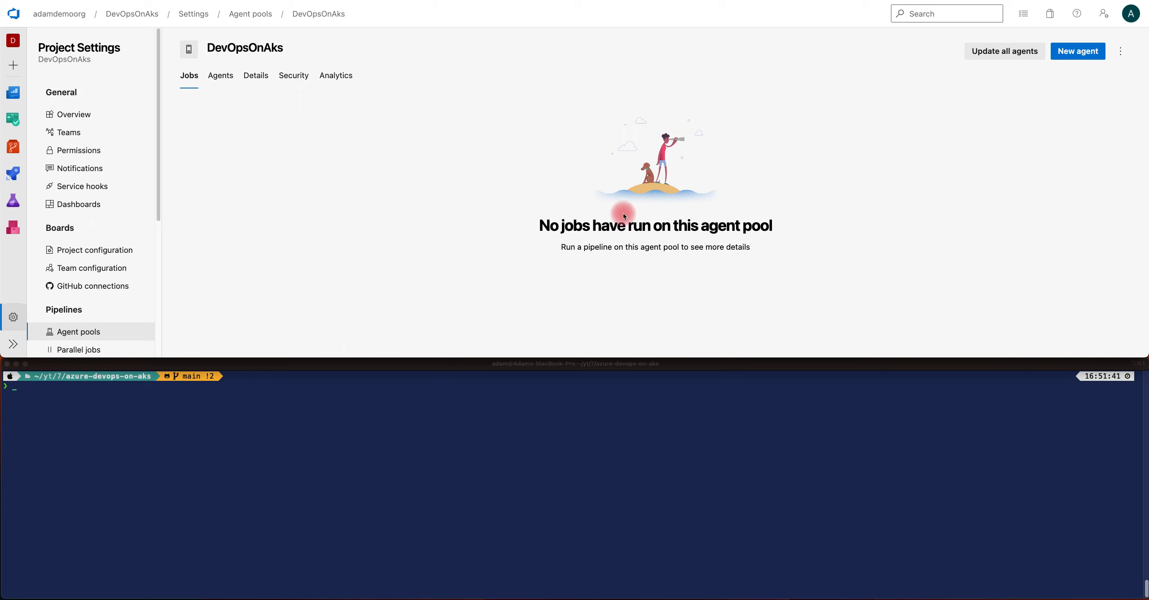
click(220, 77)
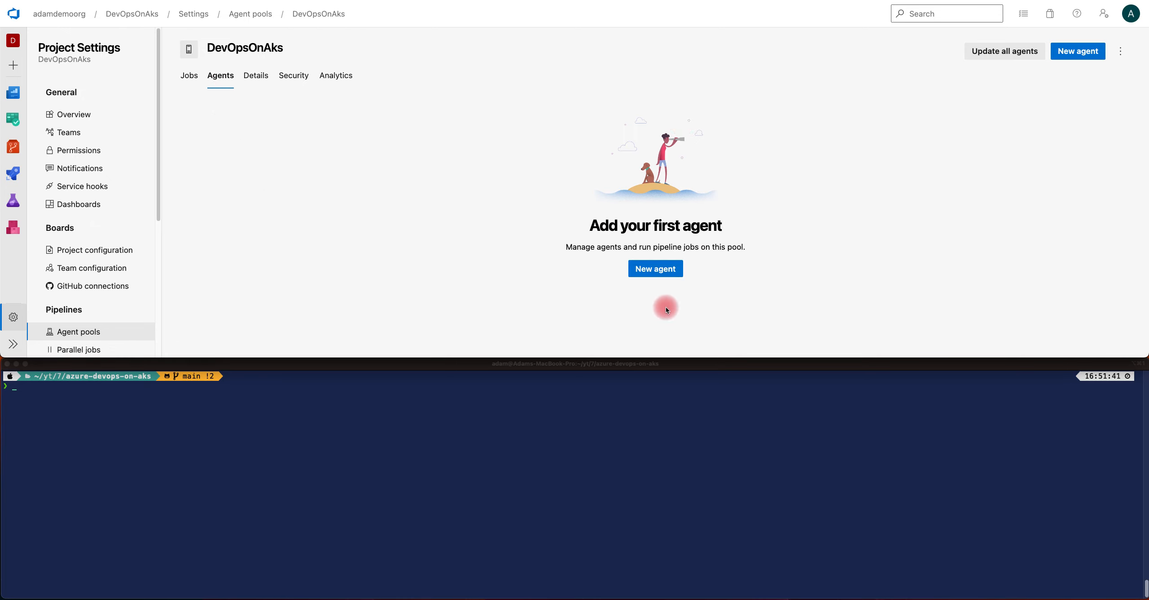
click(655, 269)
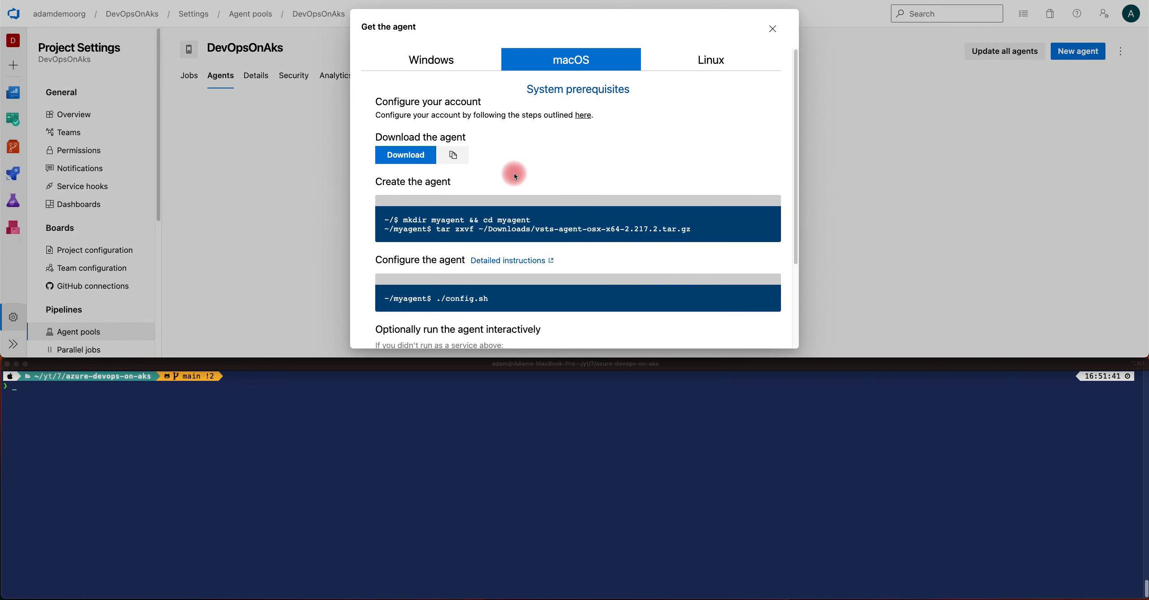
click(706, 54)
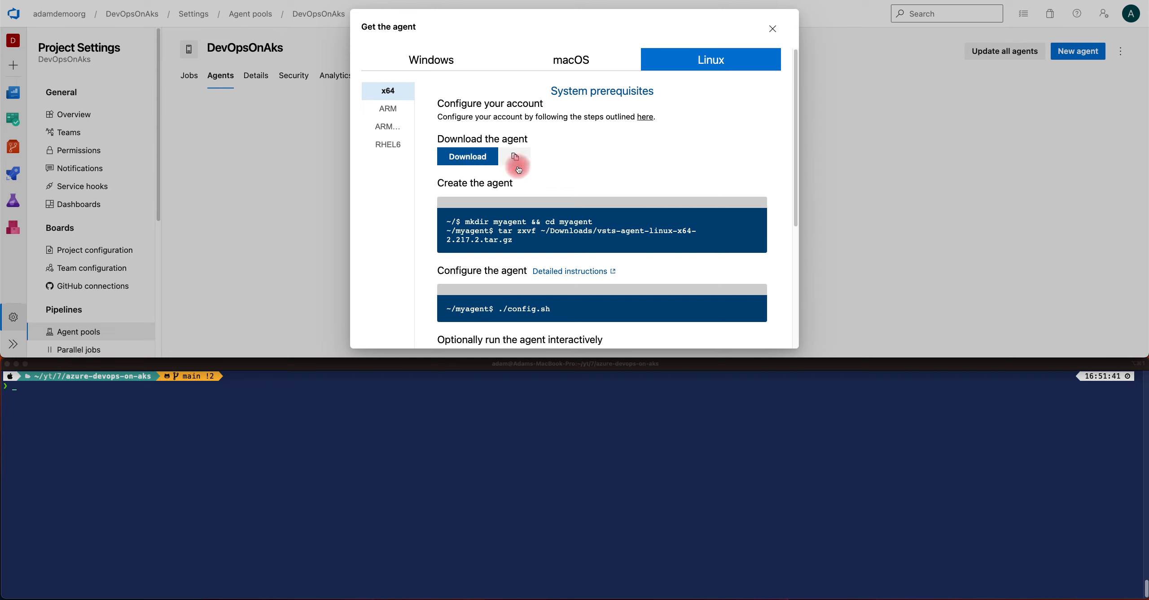
scroll(628, 181, down, 2)
scroll(628, 182, up, 1)
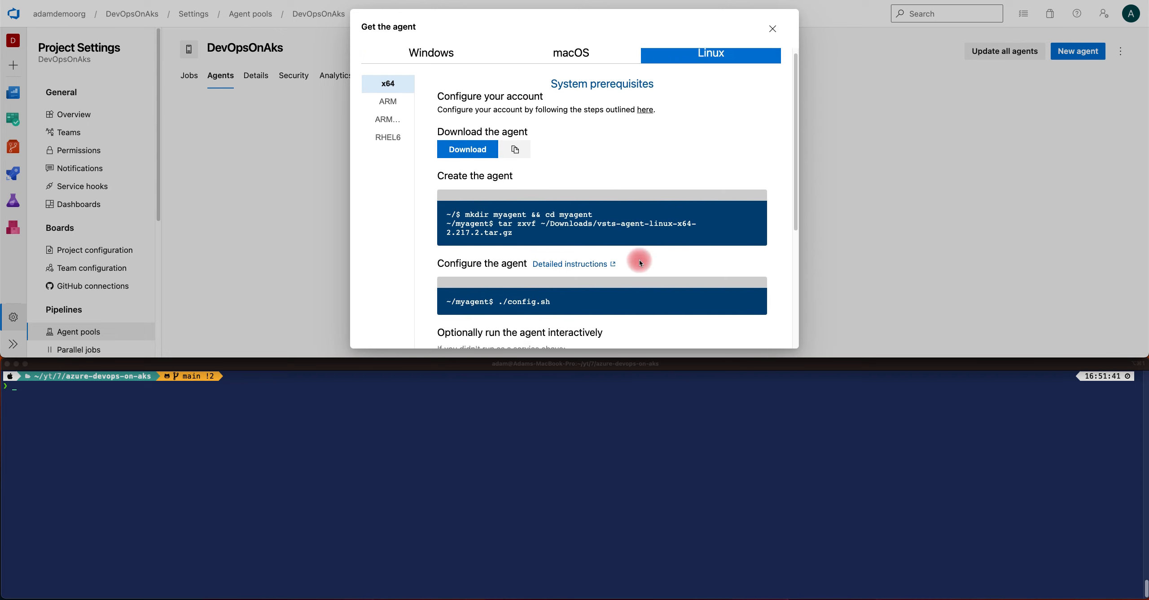
Read through the Linux agent's download, creation and configuration instructions
scroll(640, 262, down, 10)
scroll(640, 263, up, 8)
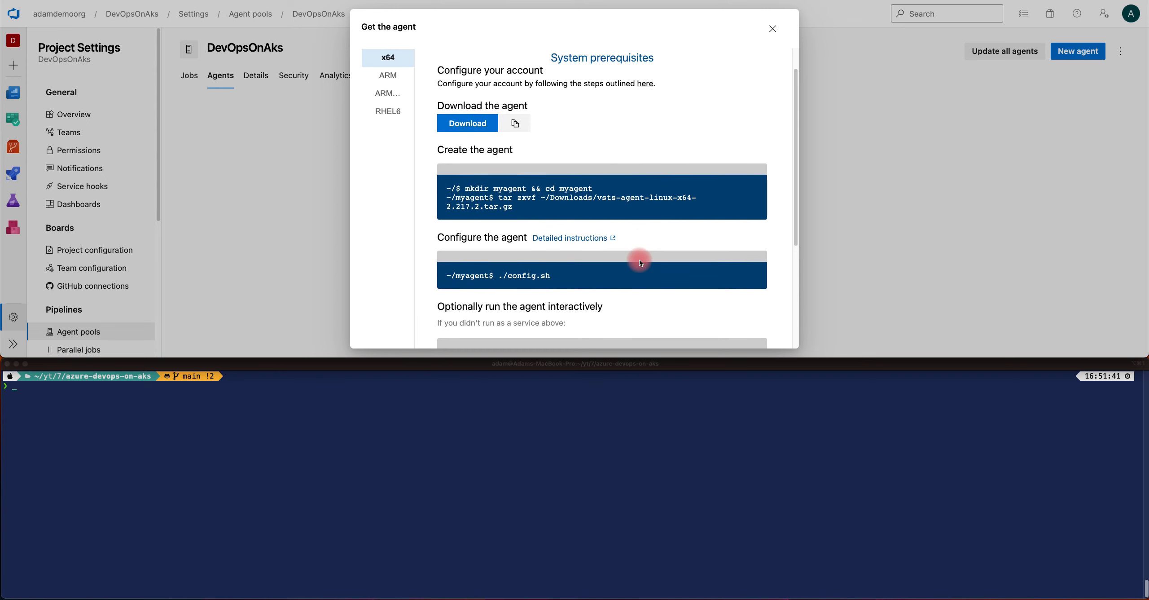
scroll(640, 263, up, 2)
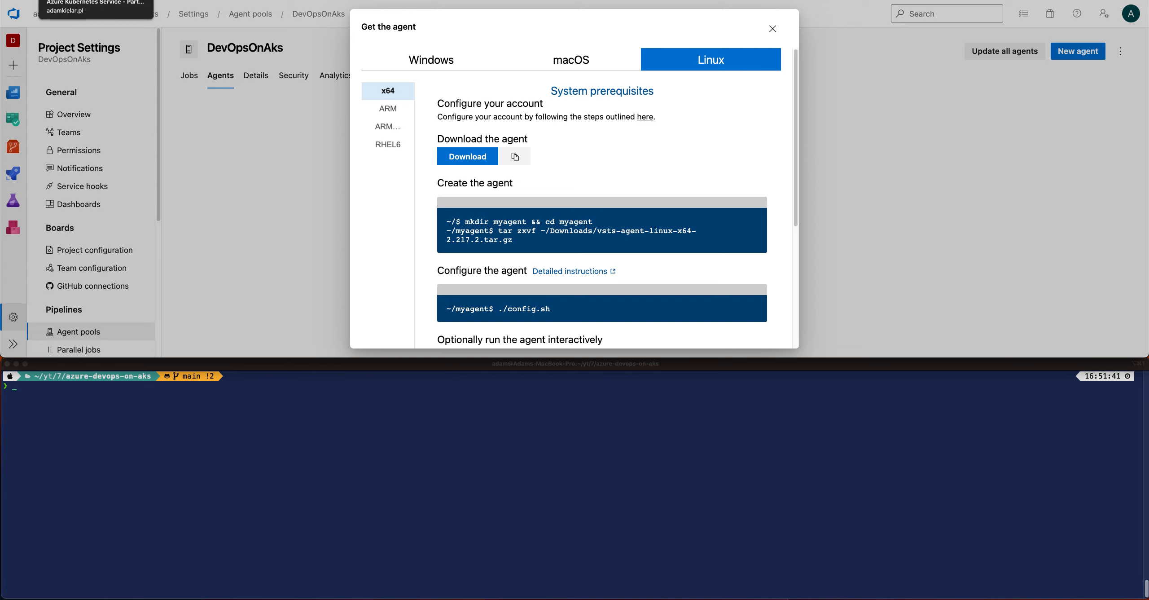
Open the AKS runner guide and run its az acr build command to build devops-runner:v1.0.0 from Dockerfile.runner in the terminal
click(89, 1)
scroll(696, 186, down, 13)
scroll(696, 186, down, 10)
scroll(696, 185, up, 6)
scroll(704, 102, down, 2)
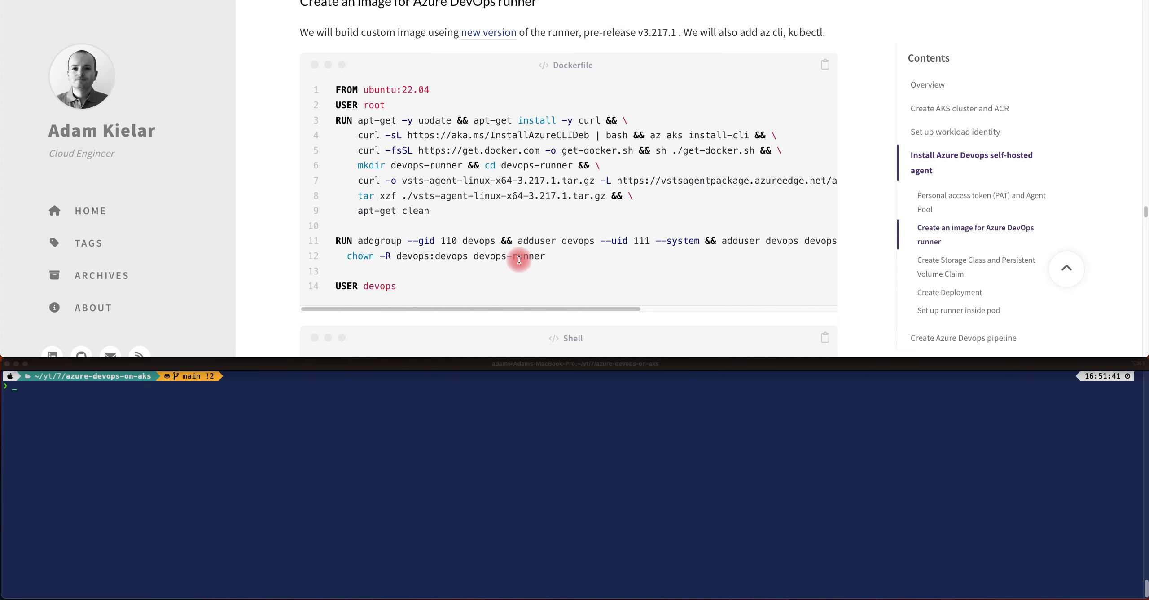
scroll(519, 223, down, 5)
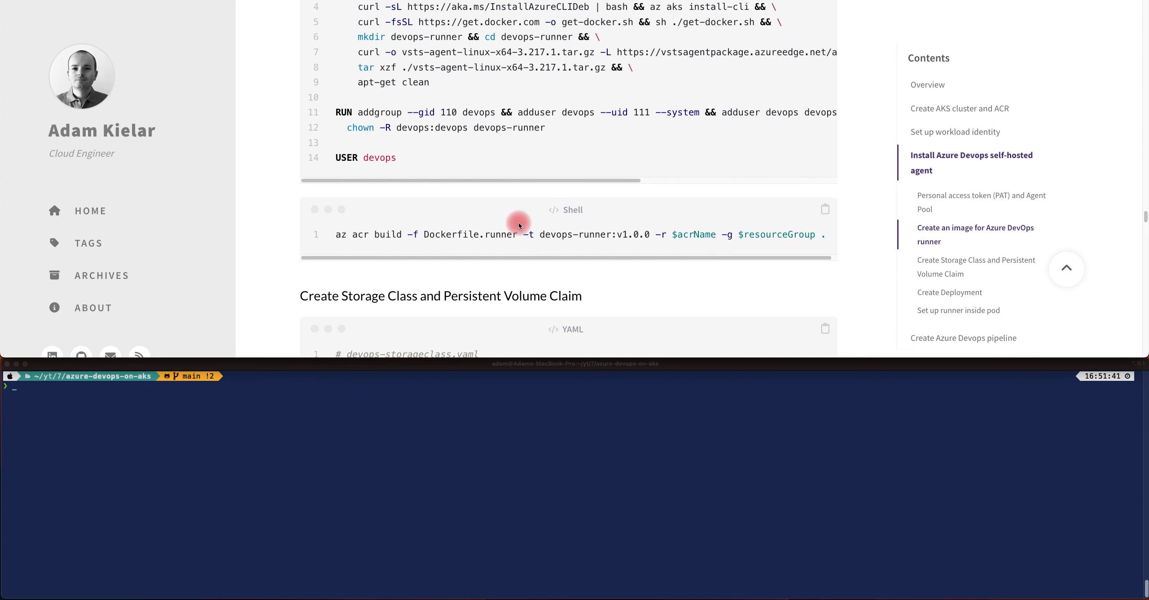
click(825, 209)
click(218, 424)
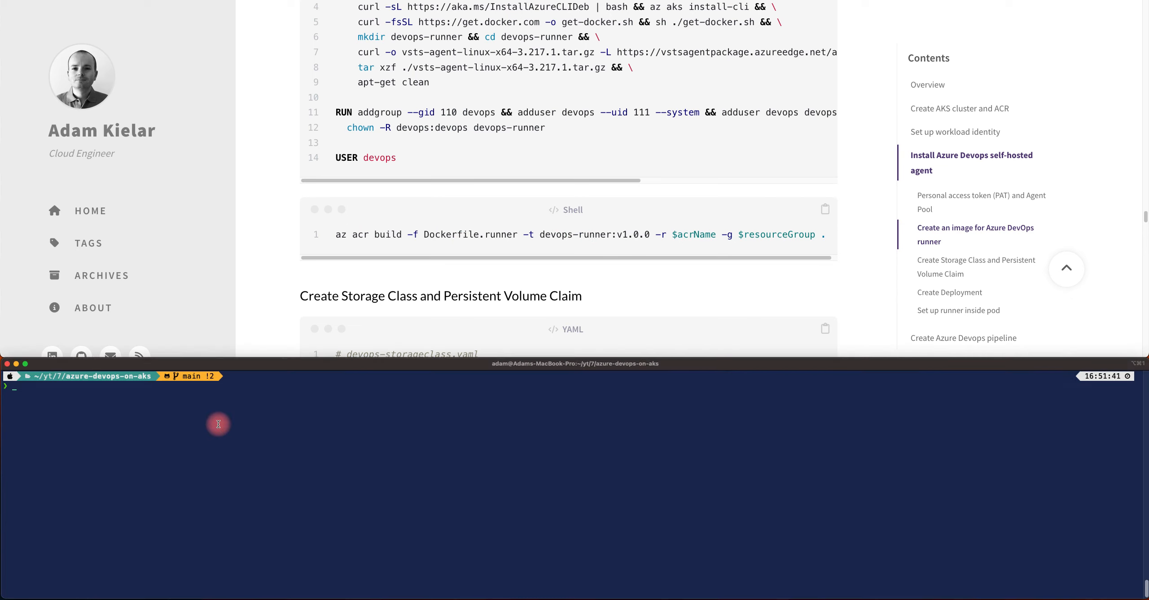
key(super+v)
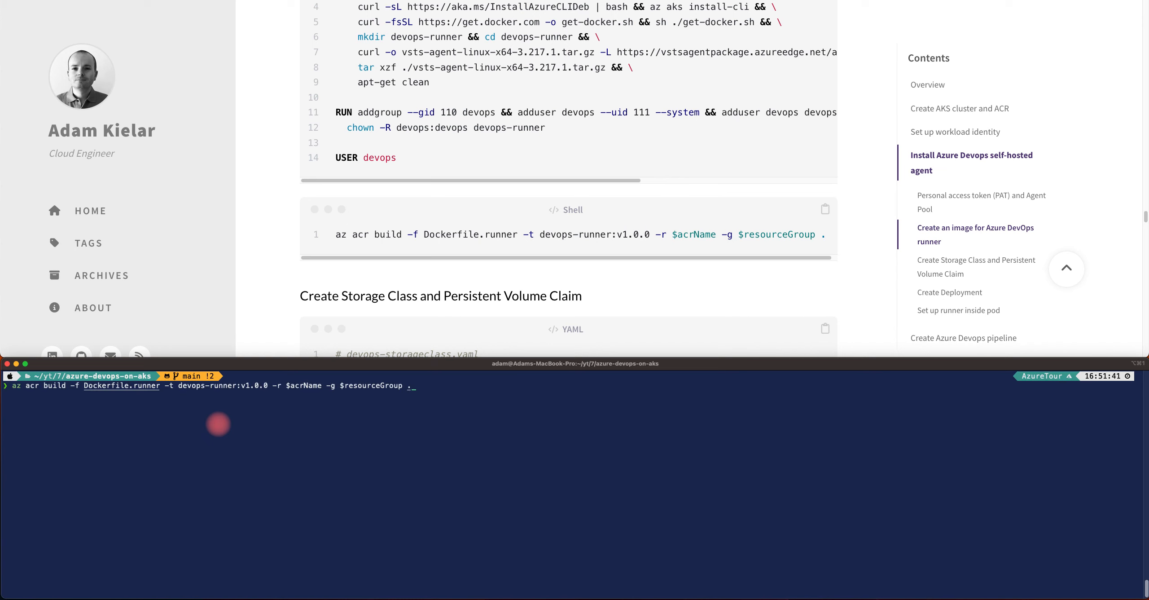
key(Return)
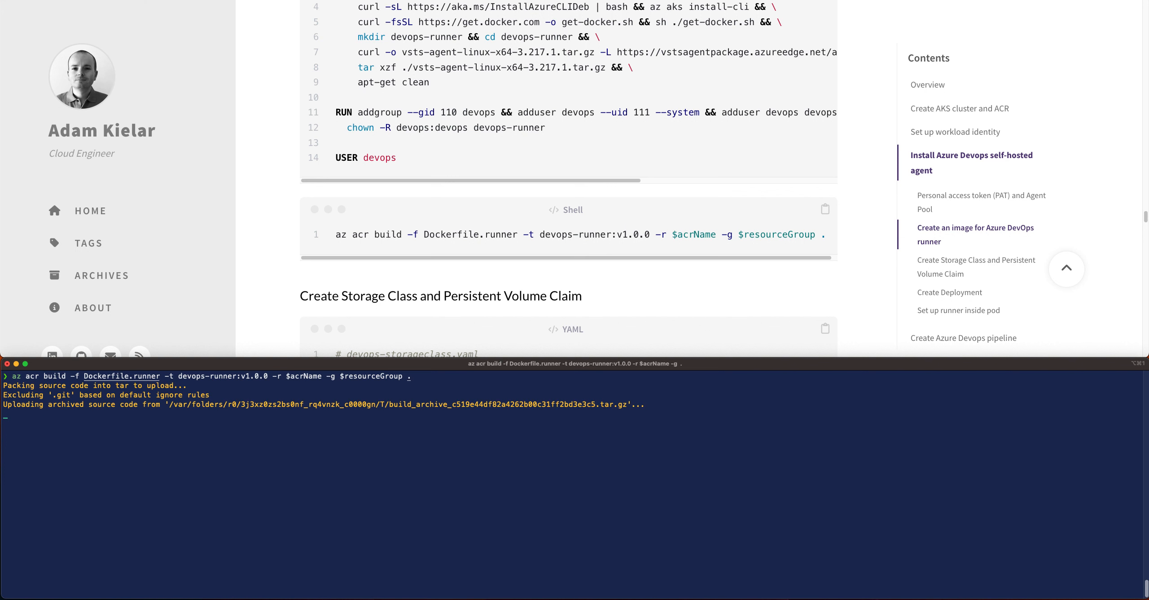
Switch to the Azure portal and view the repositories of the devopsacr32044 container registry
key(super+Tab)
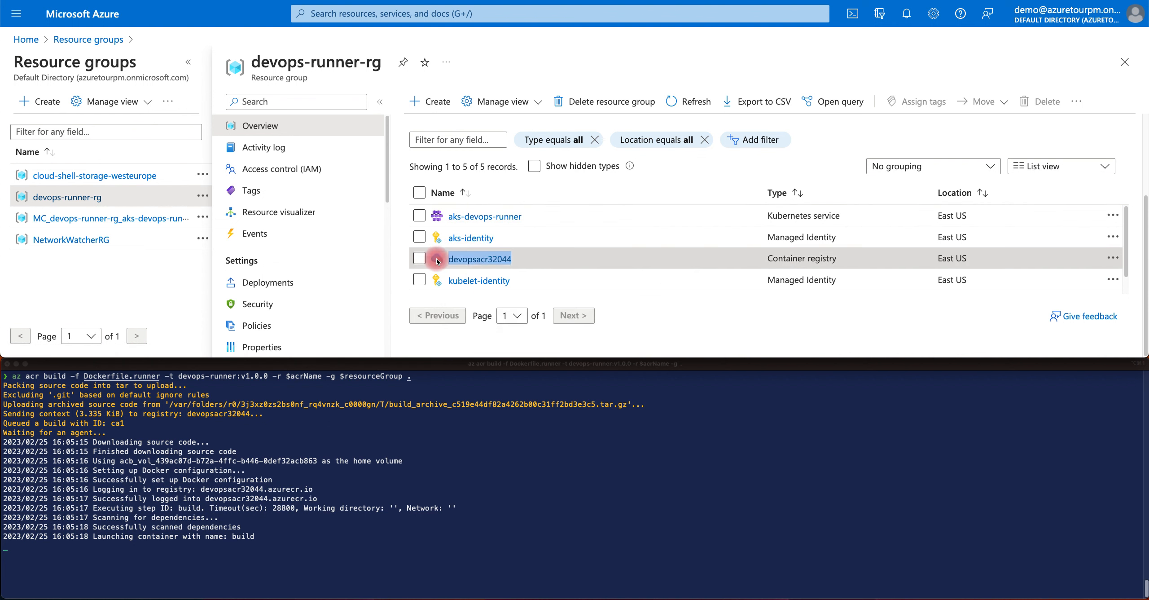
mouse_move(467, 264)
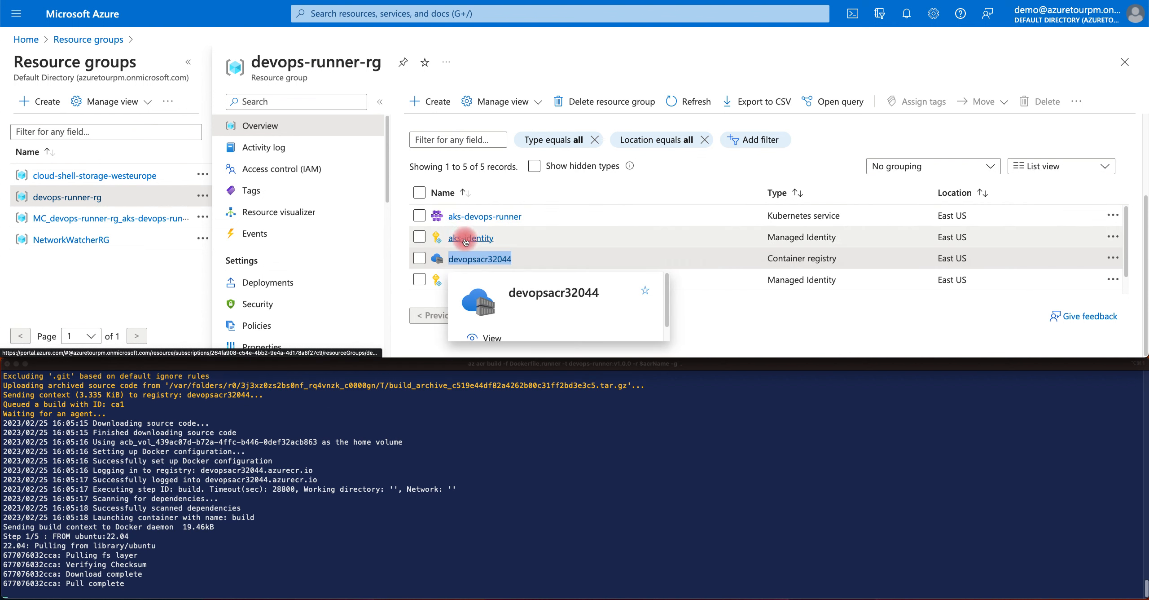
mouse_move(466, 241)
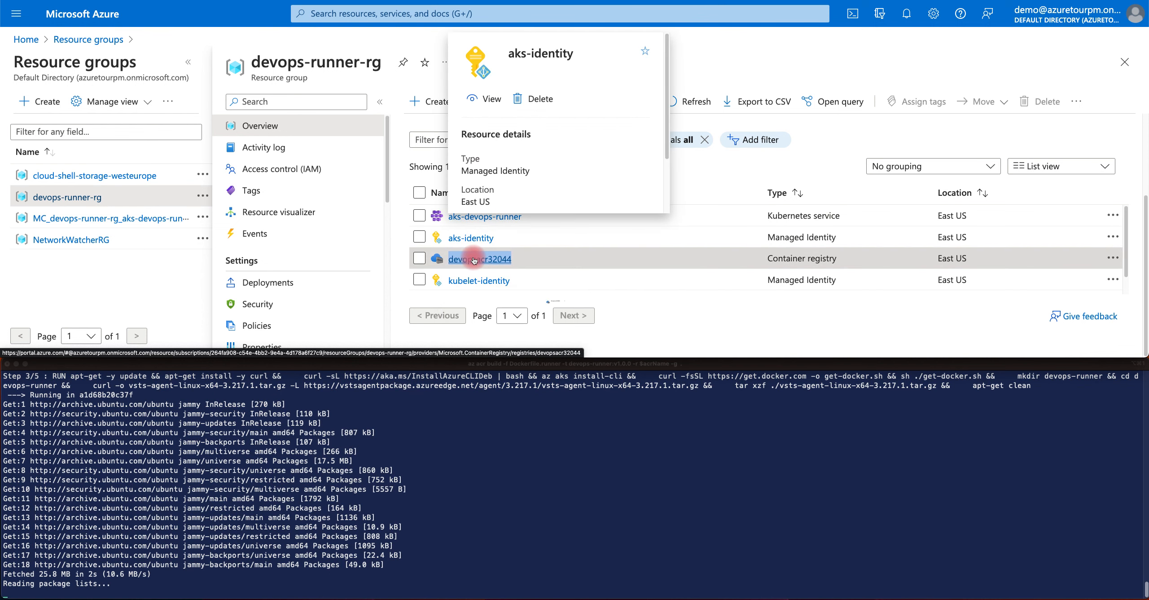
click(474, 259)
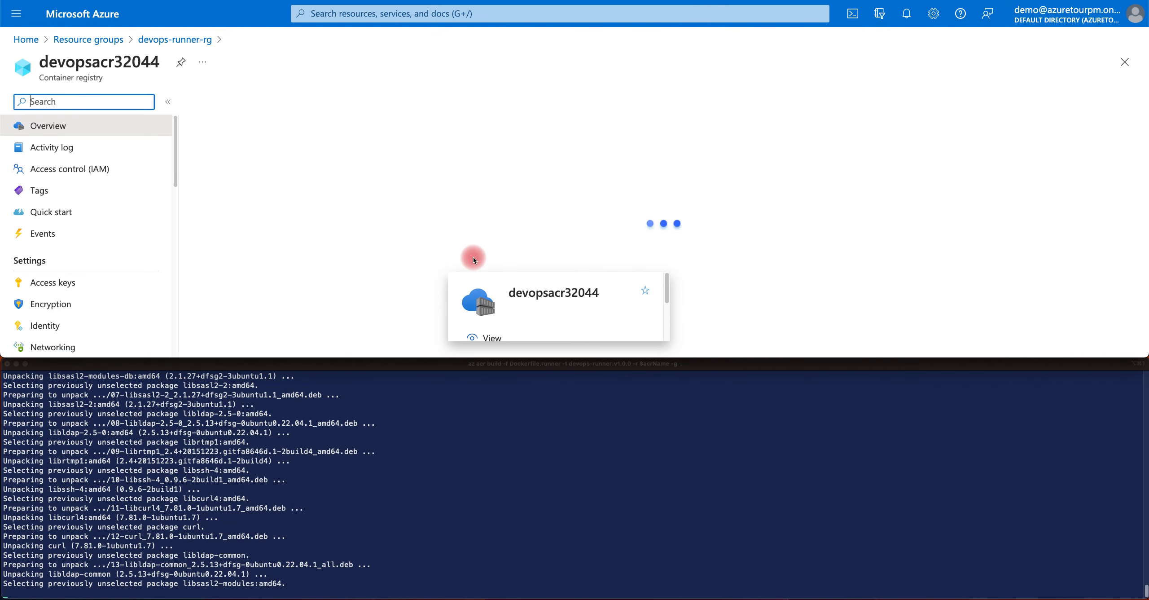
scroll(84, 246, down, 5)
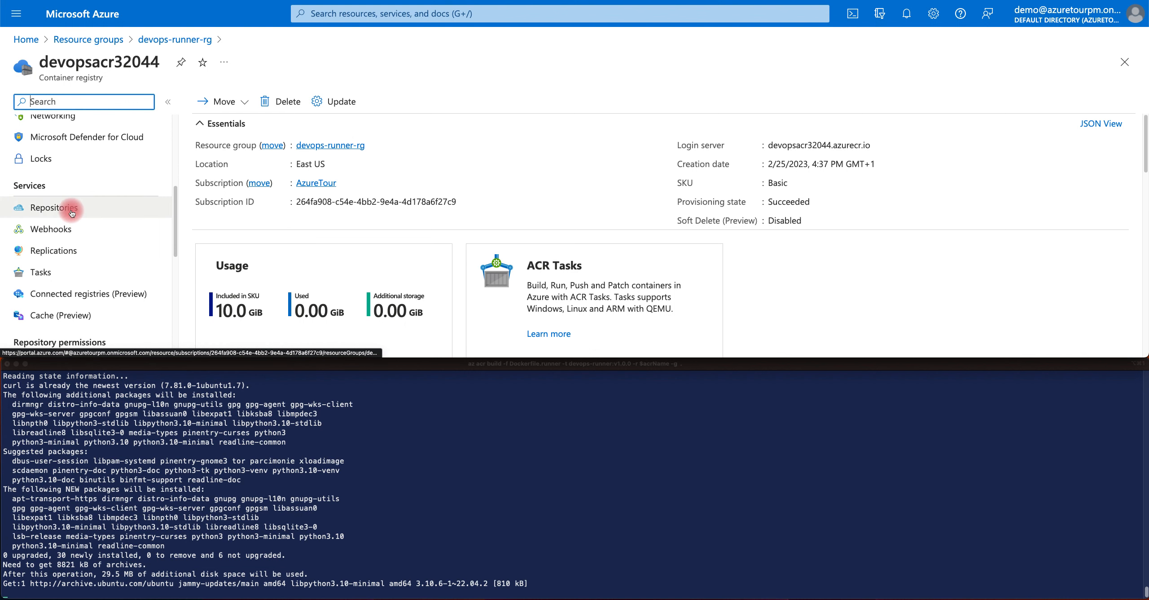
click(72, 212)
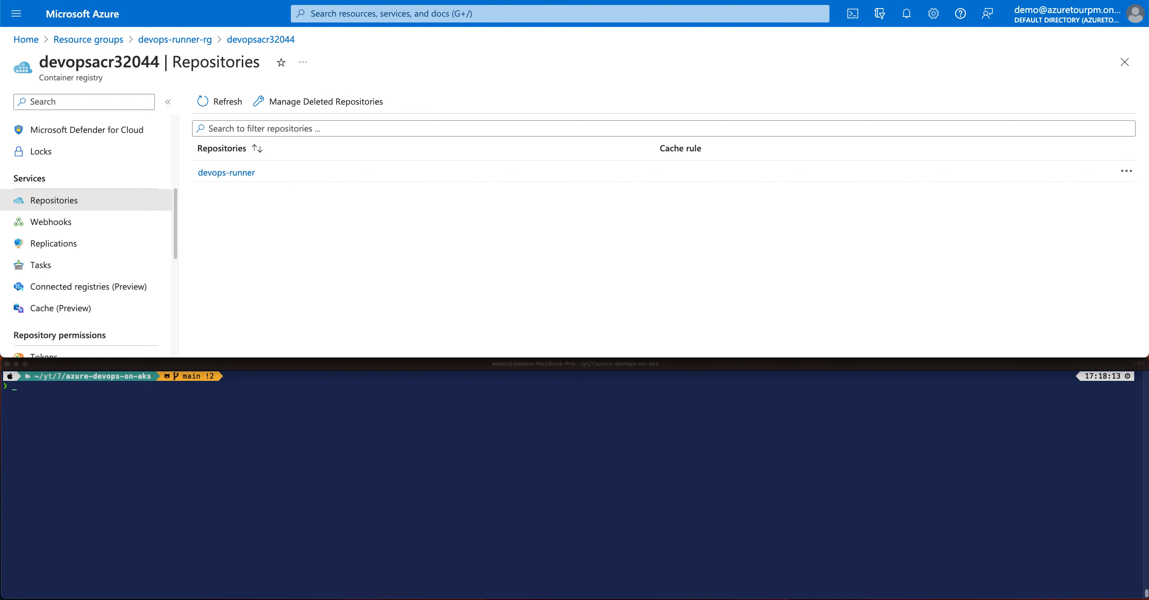
Return to the guide and apply devops-storageclass.yaml and devops-pvc.yaml to the cluster with kubectl
key(ctrl+Tab)
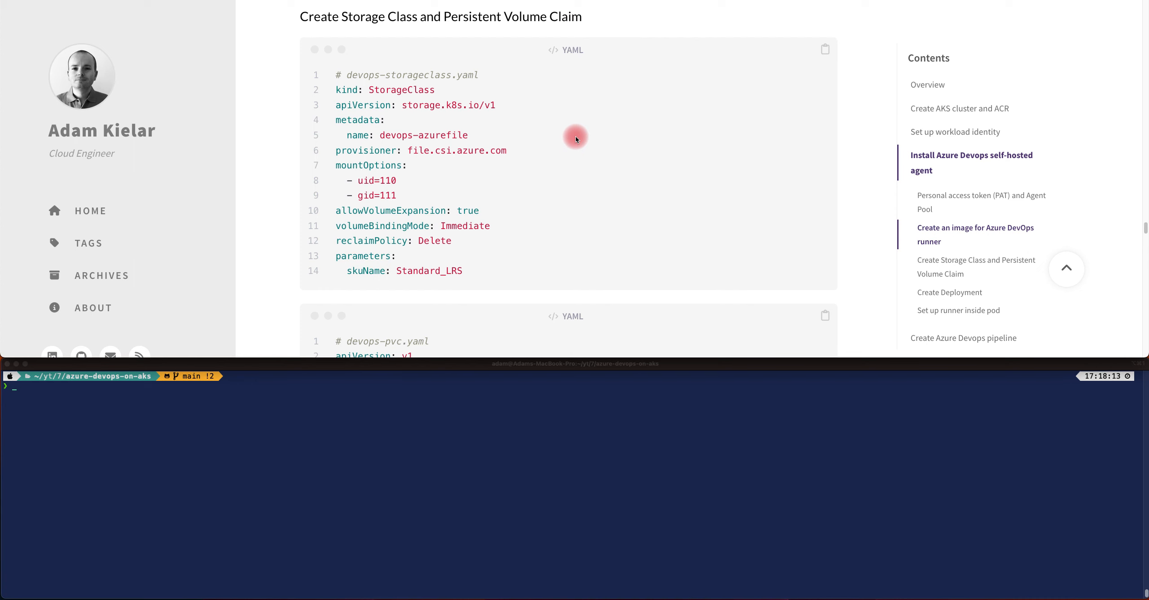
scroll(575, 136, down, 10)
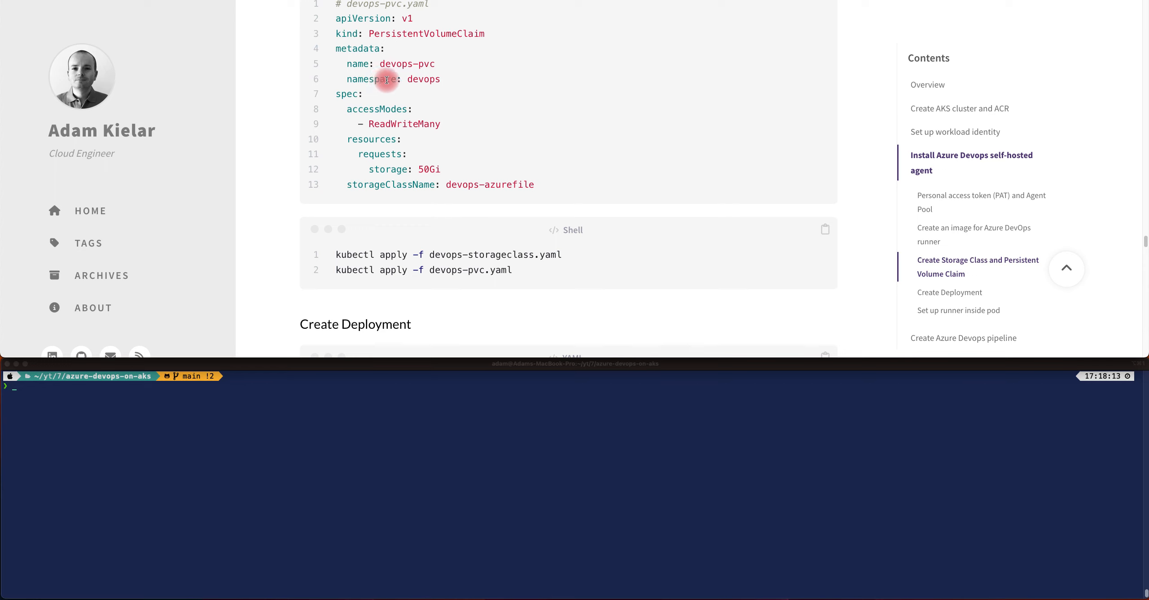
click(826, 233)
click(512, 462)
key(super+v)
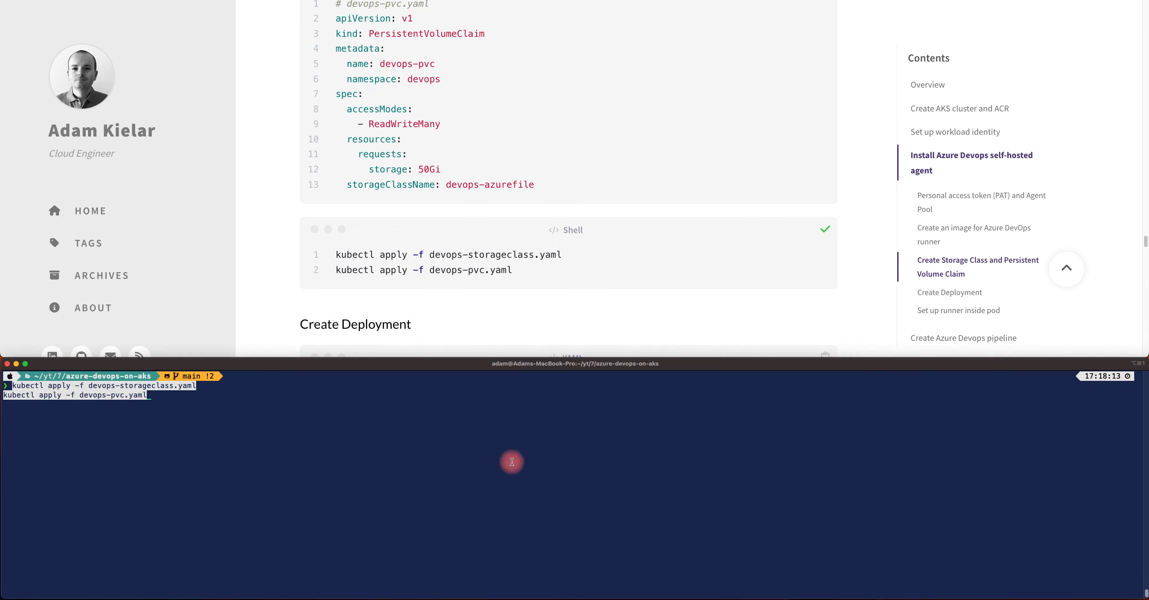
key(Return)
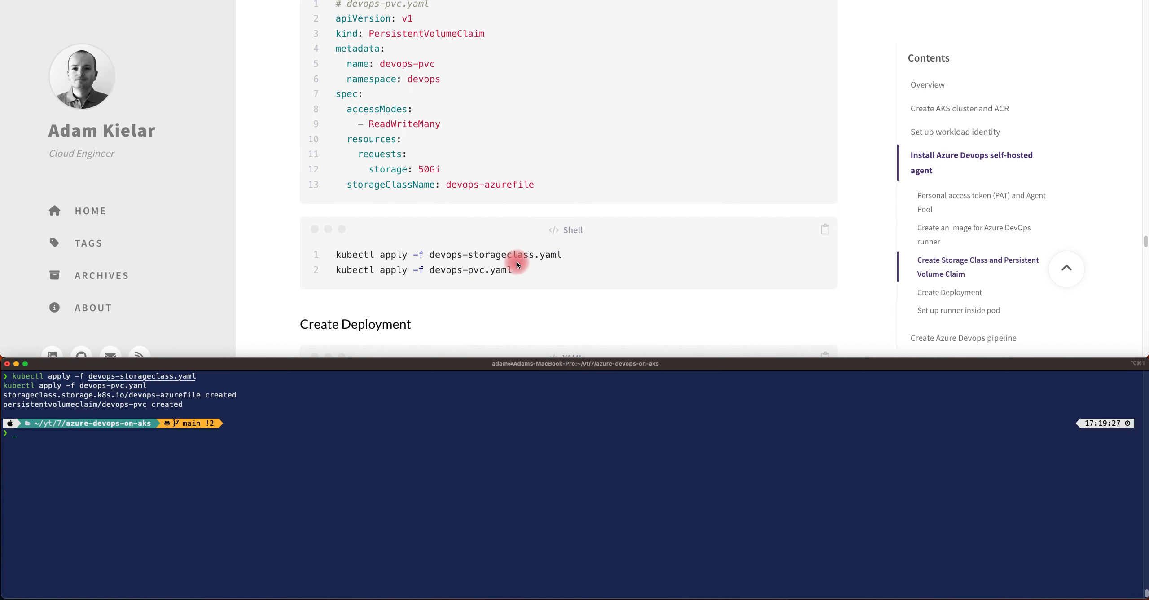
Review the guide's deployment manifest and apply devops-deployment.yaml to the cluster with kubectl
scroll(517, 261, down, 5)
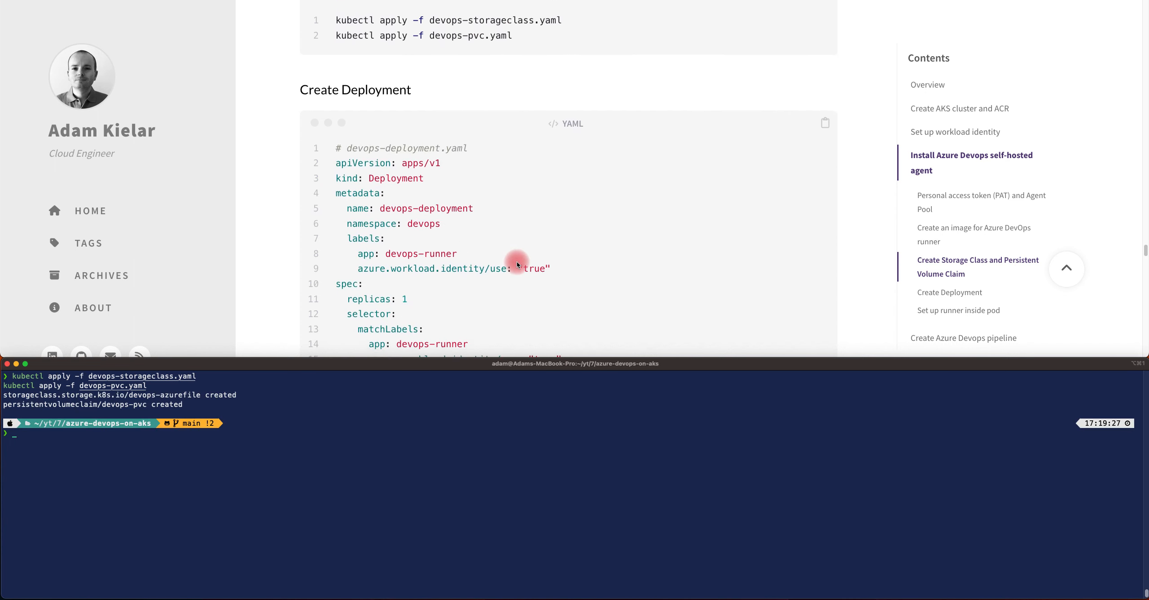
scroll(517, 263, down, 2)
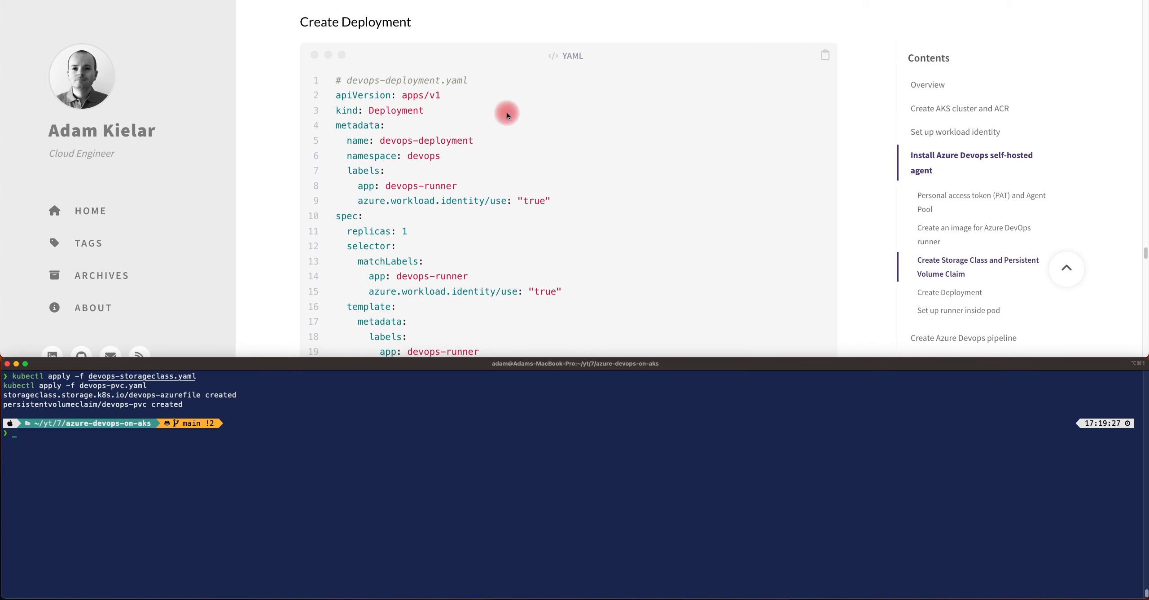
scroll(549, 167, down, 1)
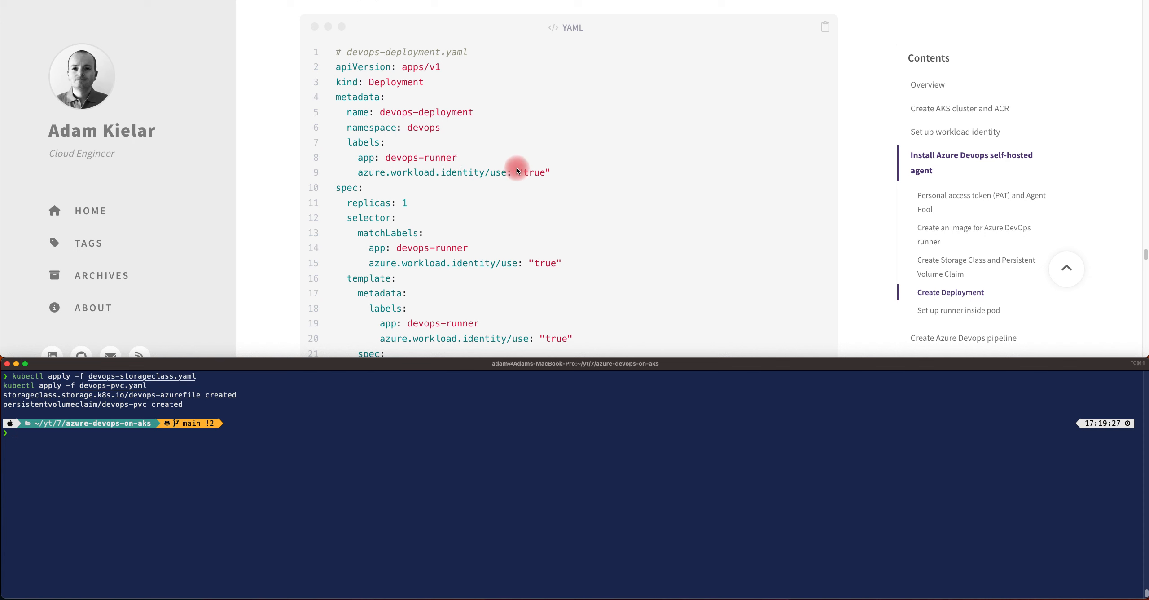
scroll(523, 179, down, 5)
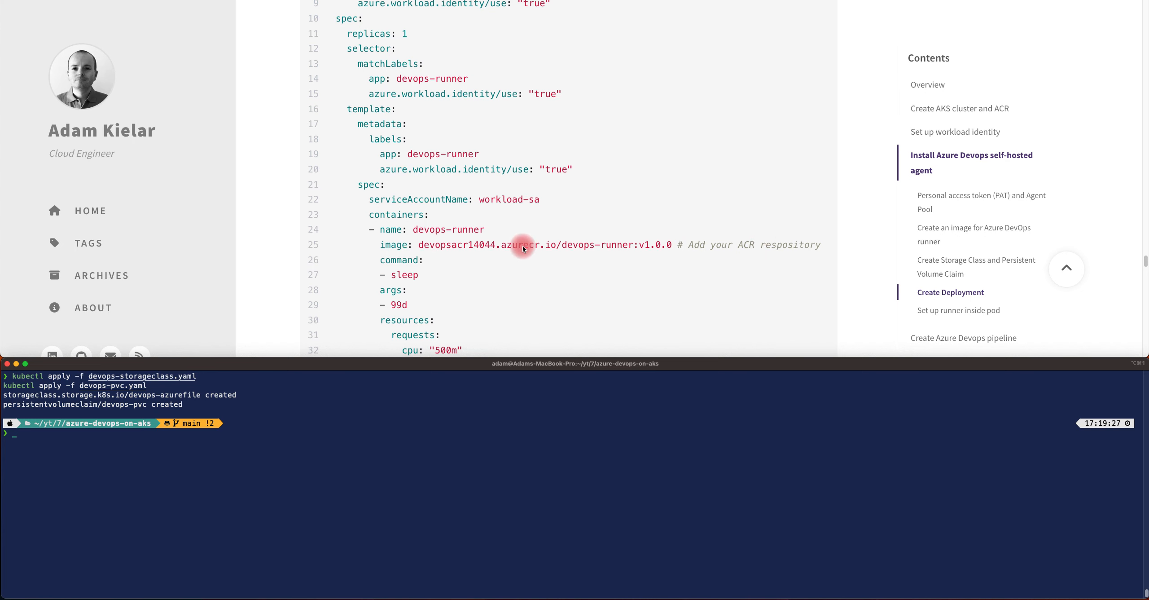
scroll(522, 249, down, 7)
scroll(523, 249, up, 2)
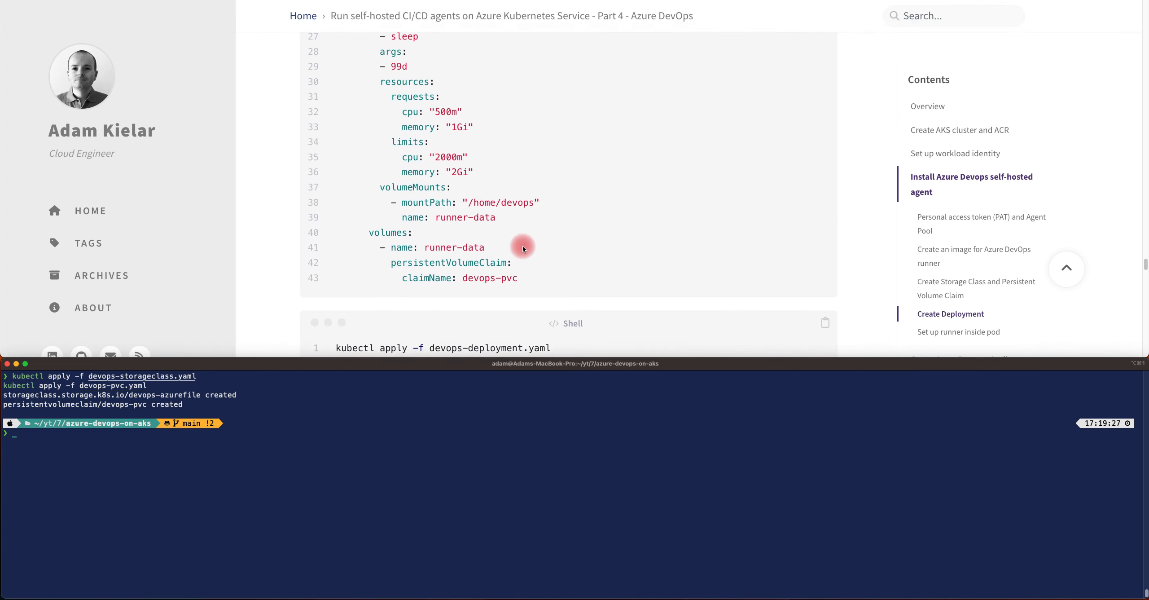
scroll(585, 255, down, 2)
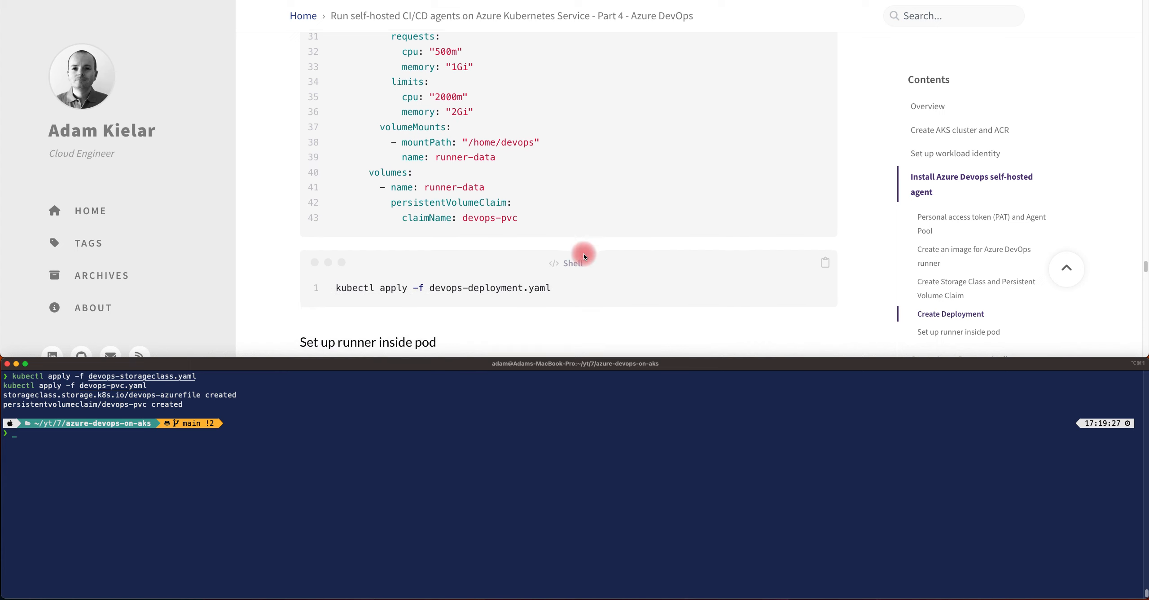
click(467, 281)
click(825, 263)
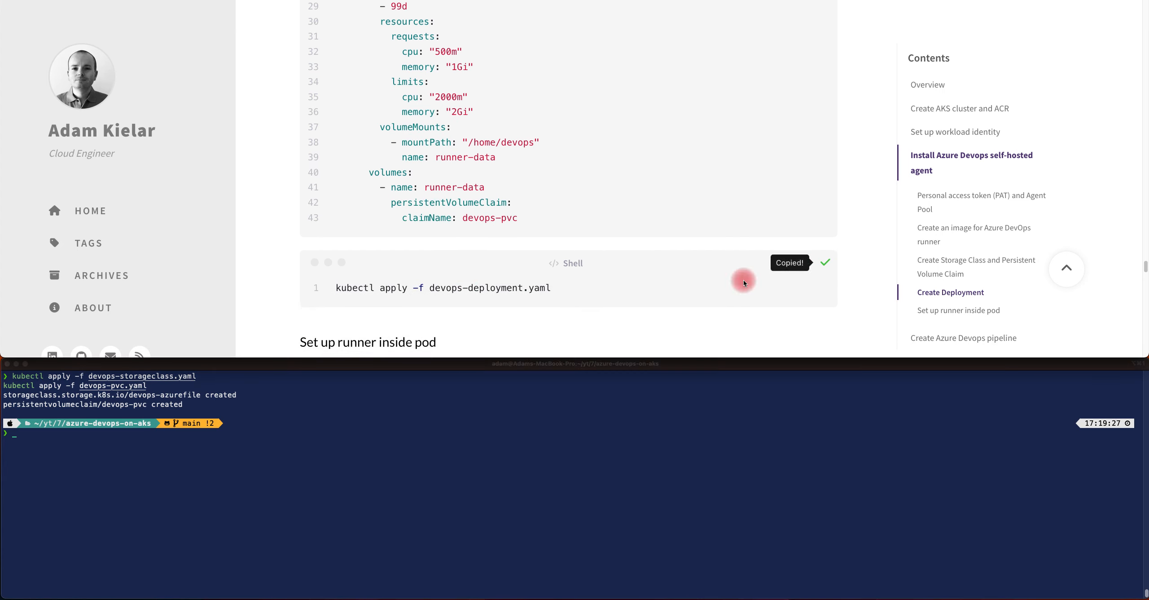
click(456, 440)
key(super+v)
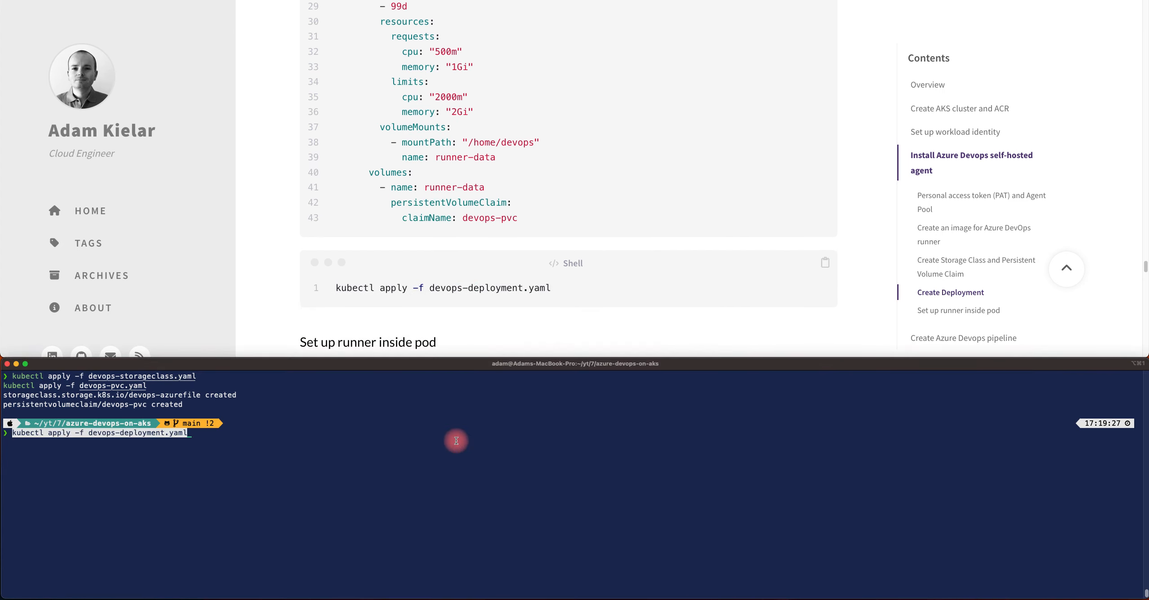
key(Return)
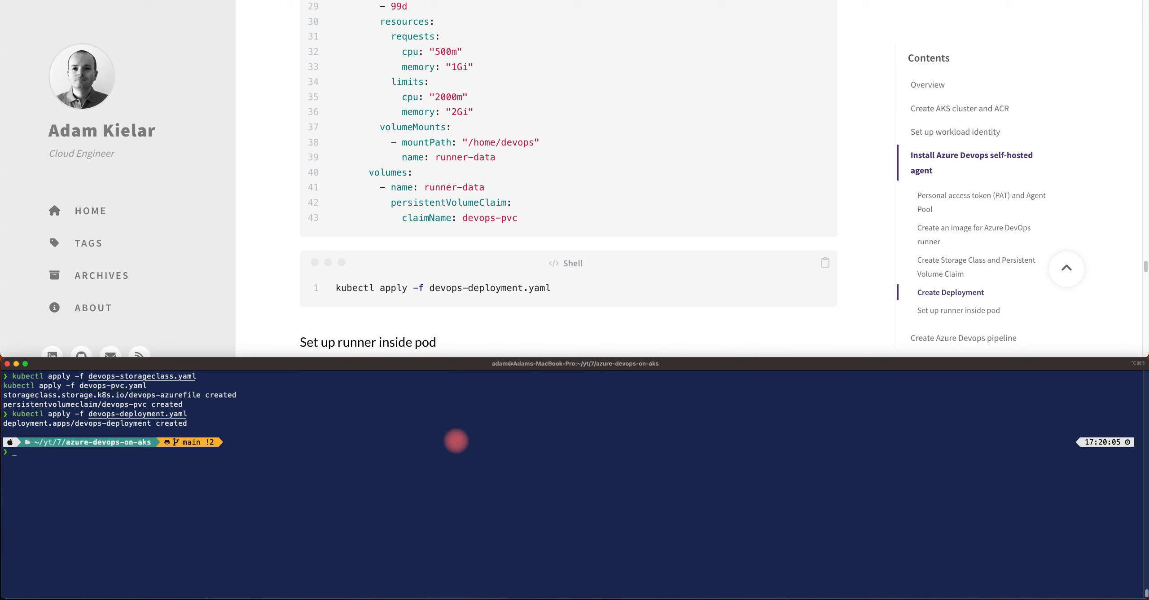
List the pods in the devops namespace, and repeat the listing to check the deployment pod's status
text(kubectl -)
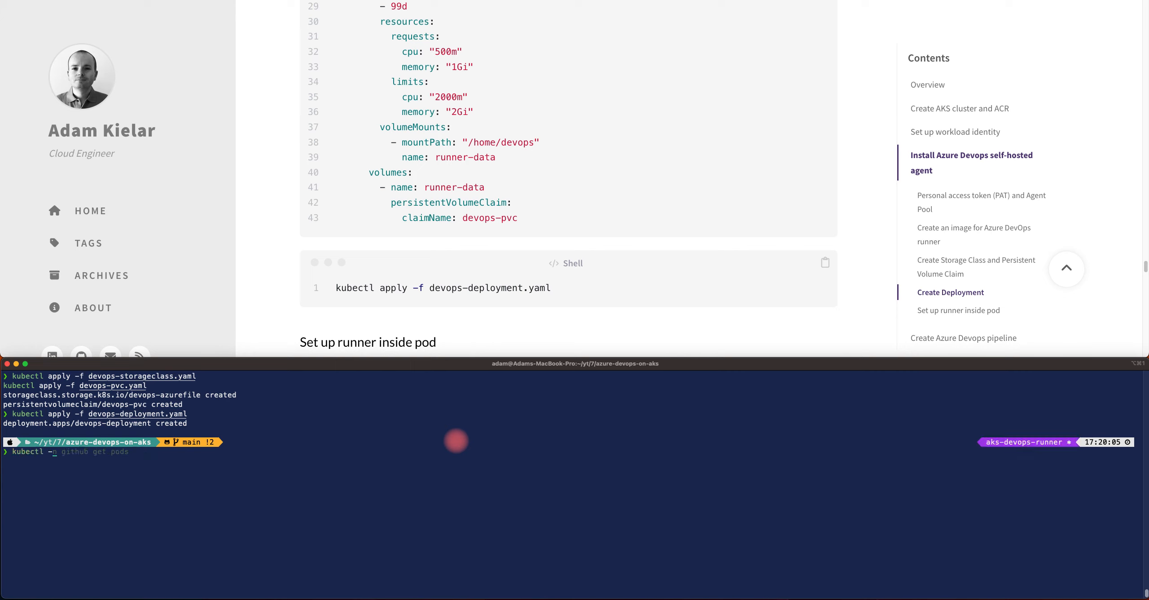
text(n devops get pods)
key(Return)
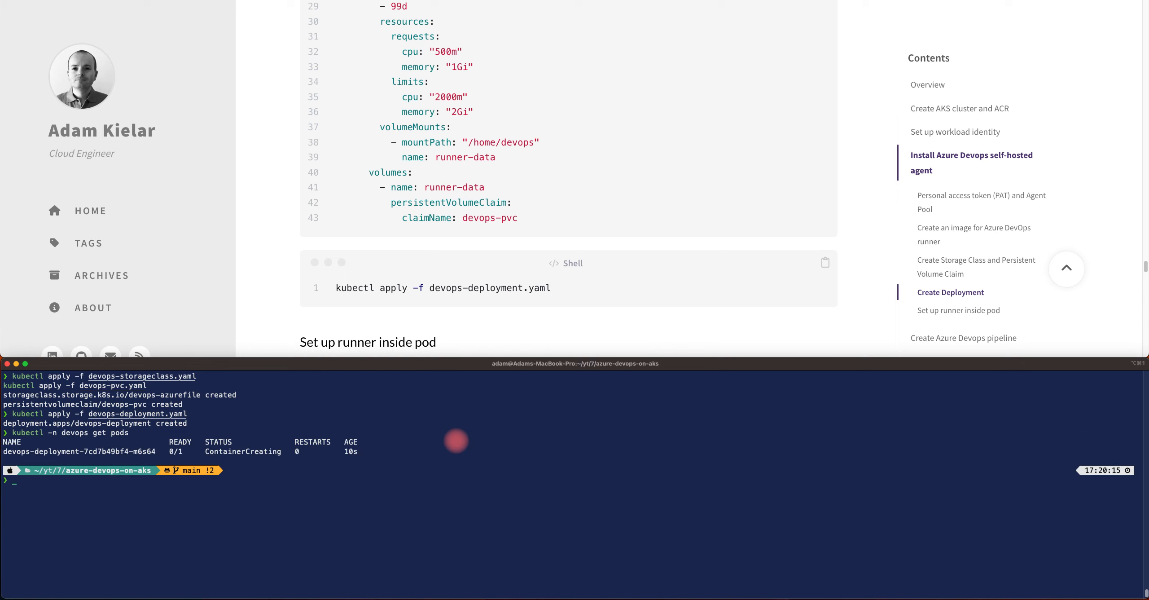
scroll(434, 245, down, 5)
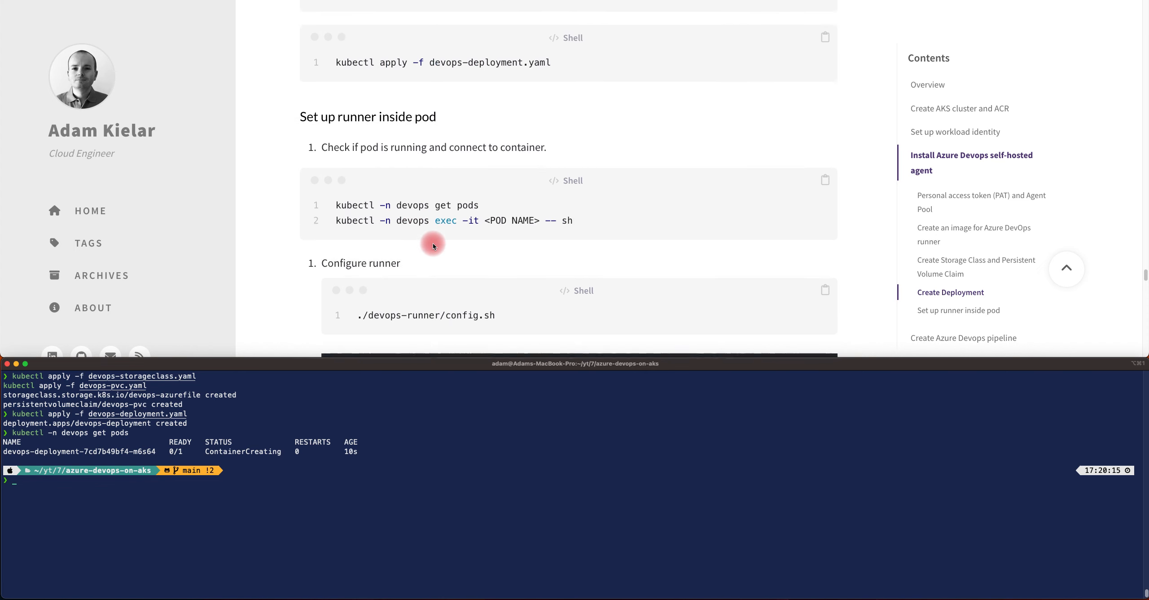
scroll(433, 242, down, 1)
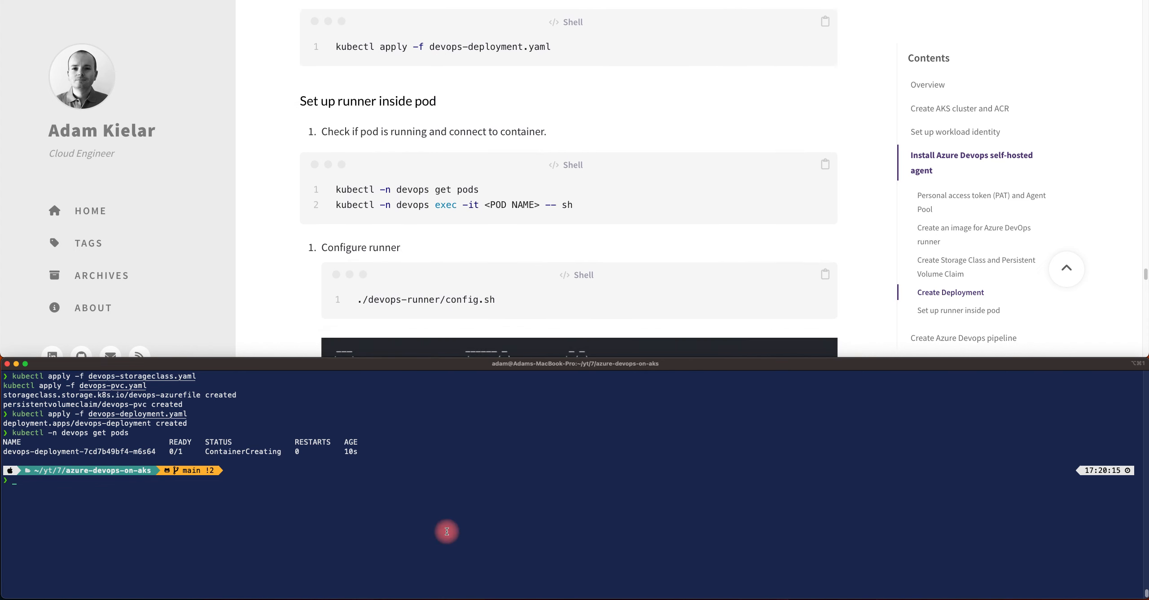
key(Up)
key(Return)
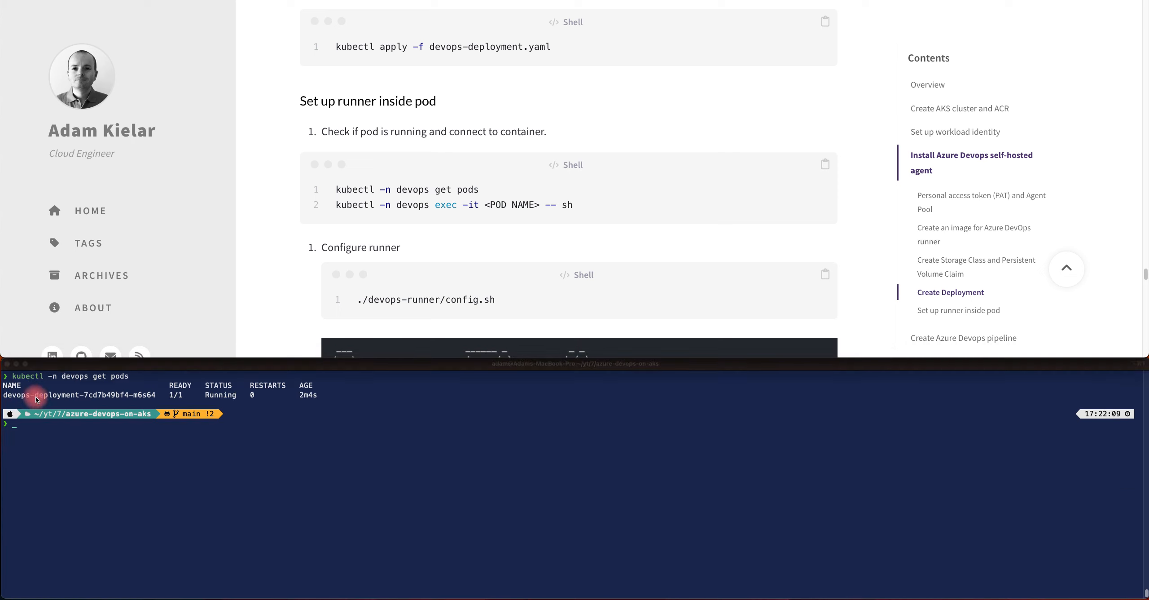
Open an interactive sh shell in the pod devops-deployment-7cd7b49bf4-m6s64 of the devops namespace
click(174, 441)
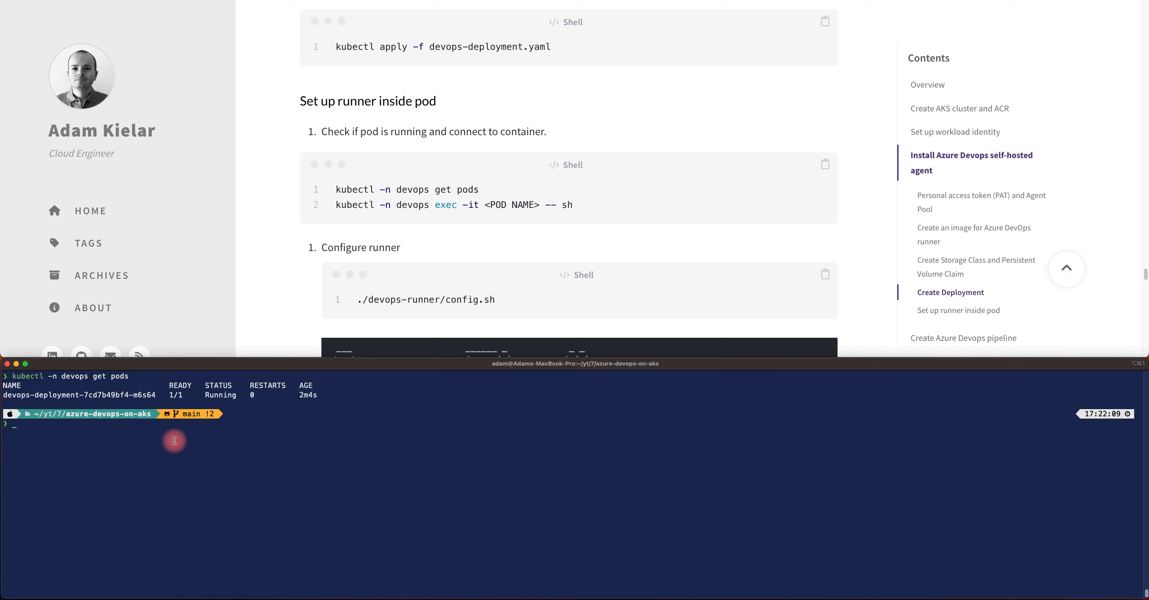
text(kubectl -n devops exec -it devops-deployment-7cd7b49bf4-m6s64 -- sh)
key(Return)
Run ./devops-runner/config.sh inside the pod and accept the Team Explorer Everywhere license agreement with y
drag(516, 300, 357, 304)
key(super+c)
click(370, 420)
key(super+v)
key(Return)
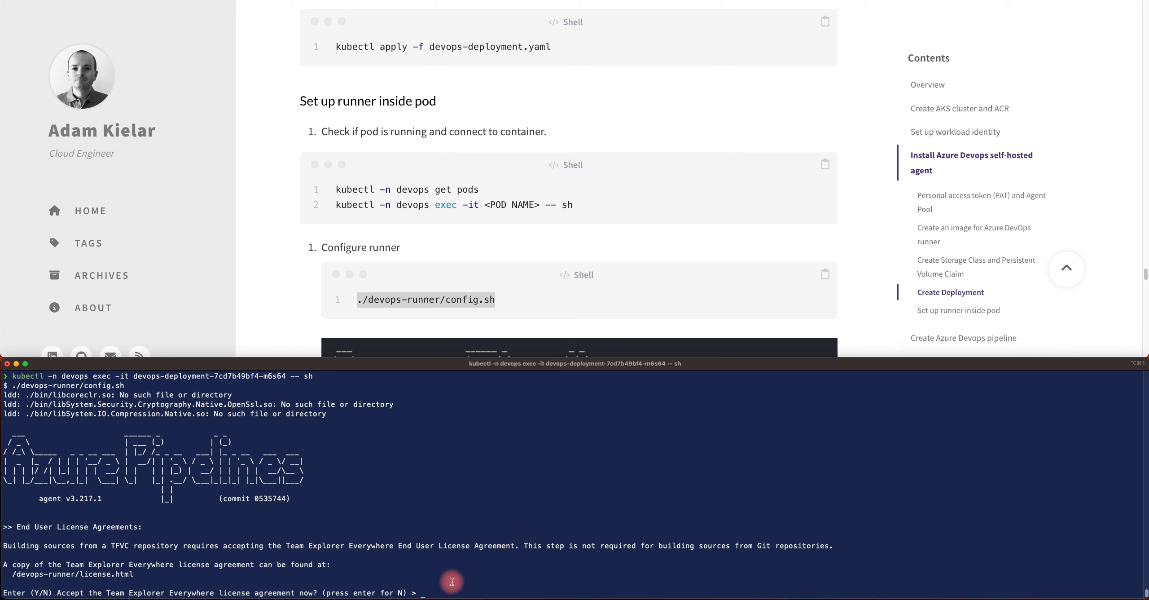
text(y)
key(Return)
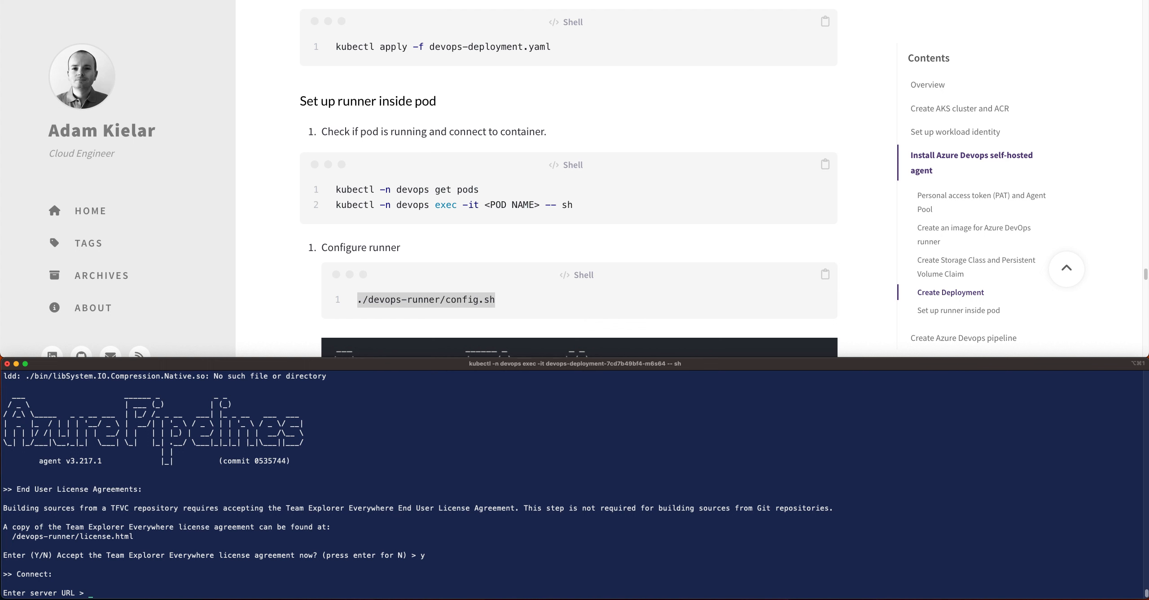
click(471, 1)
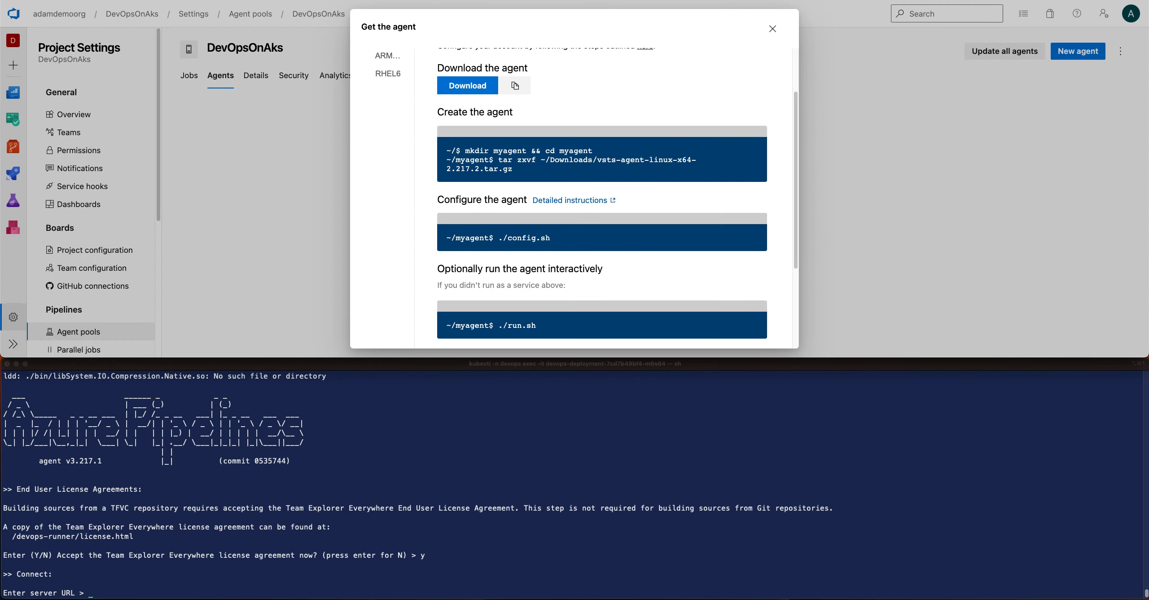
click(773, 28)
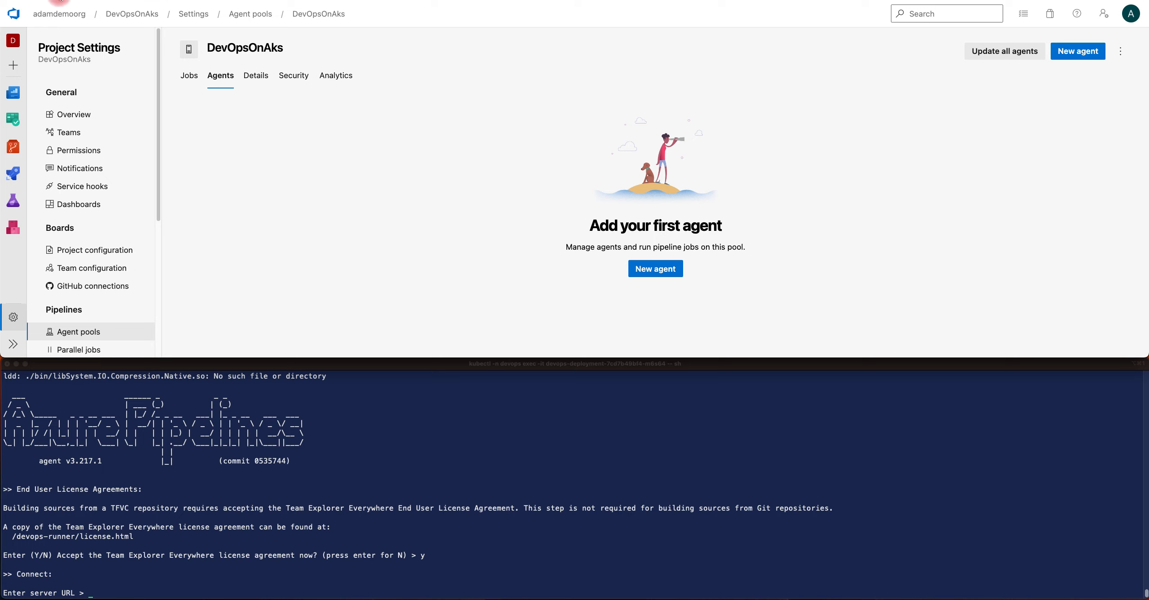
click(133, 586)
text(https://dev.azure.com/adamdemoorg)
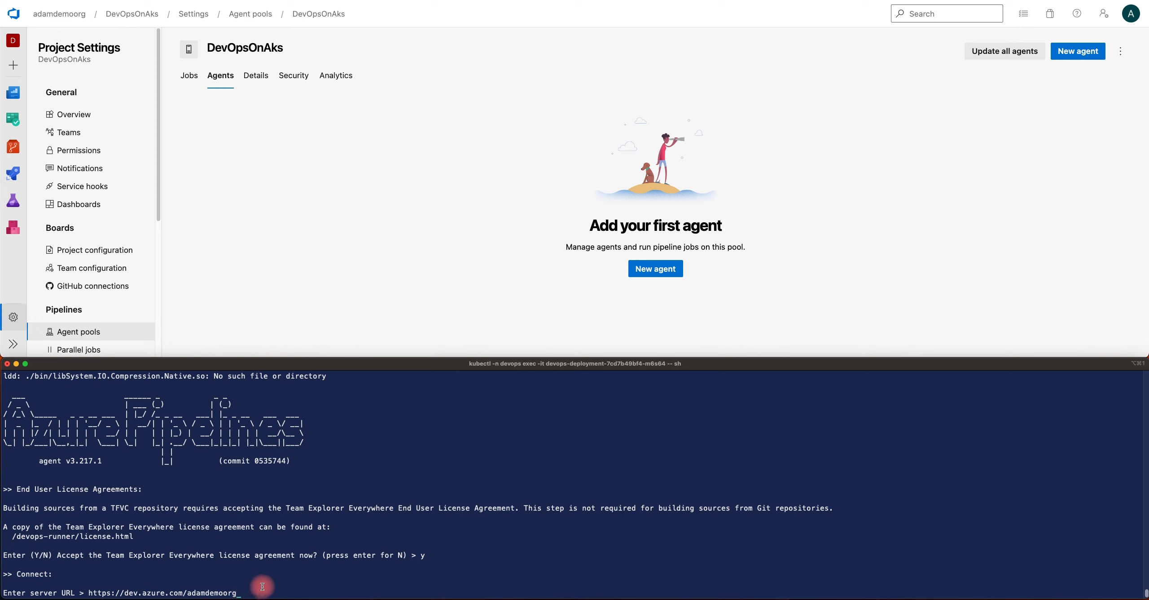
key(Return)
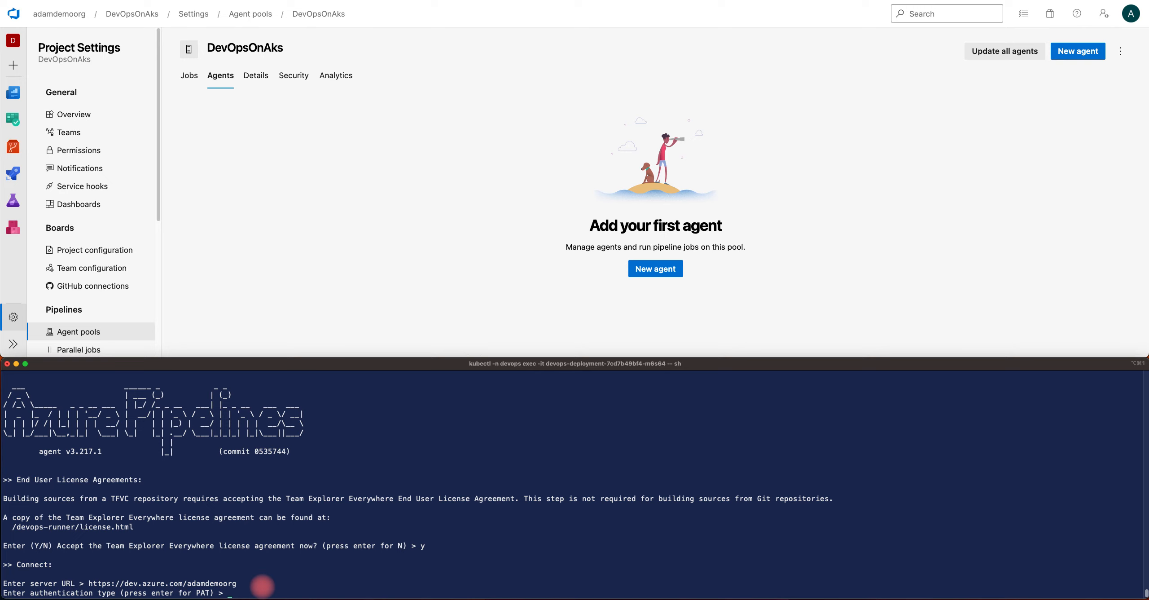
Choose PAT as the authentication type and supply the personal access token to connect the agent to the server
text(PAT)
key(Return)
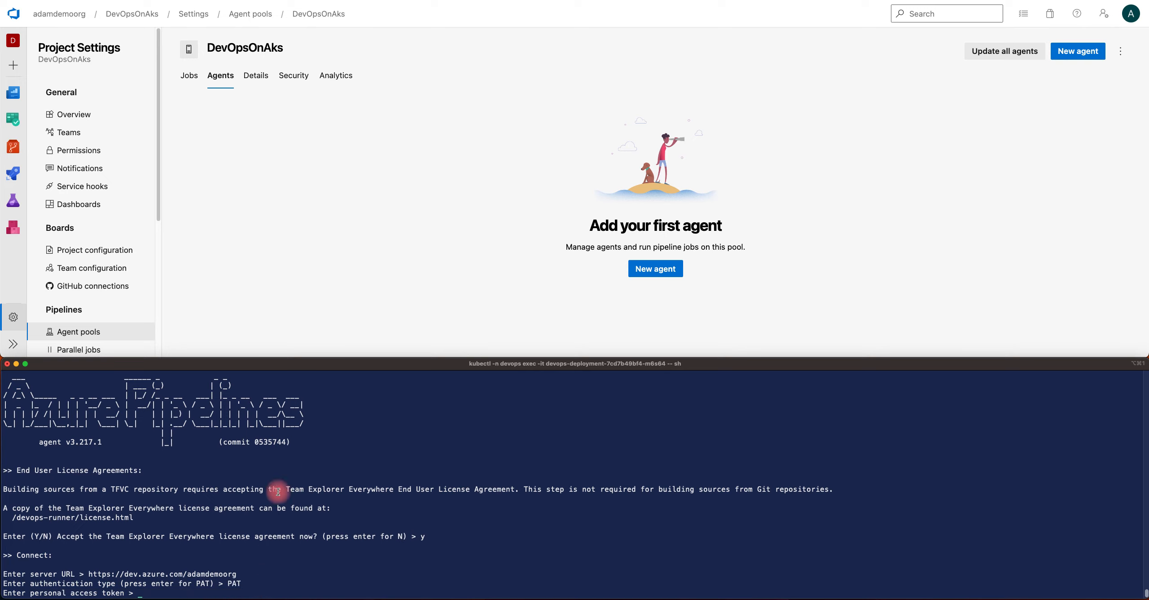
click(215, 0)
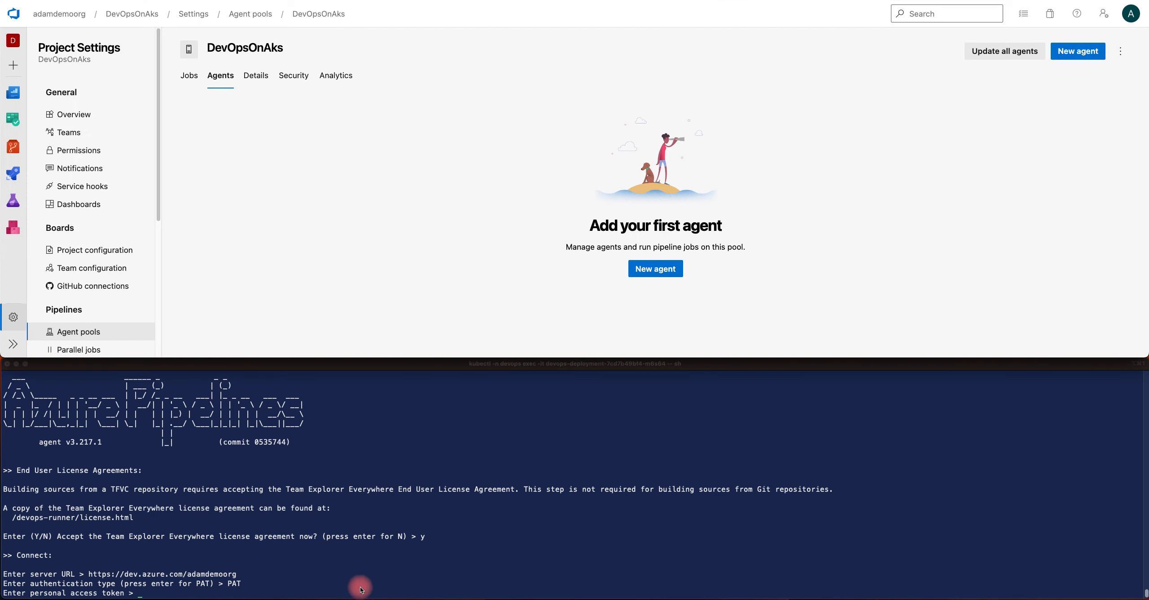
click(363, 580)
key(super+v)
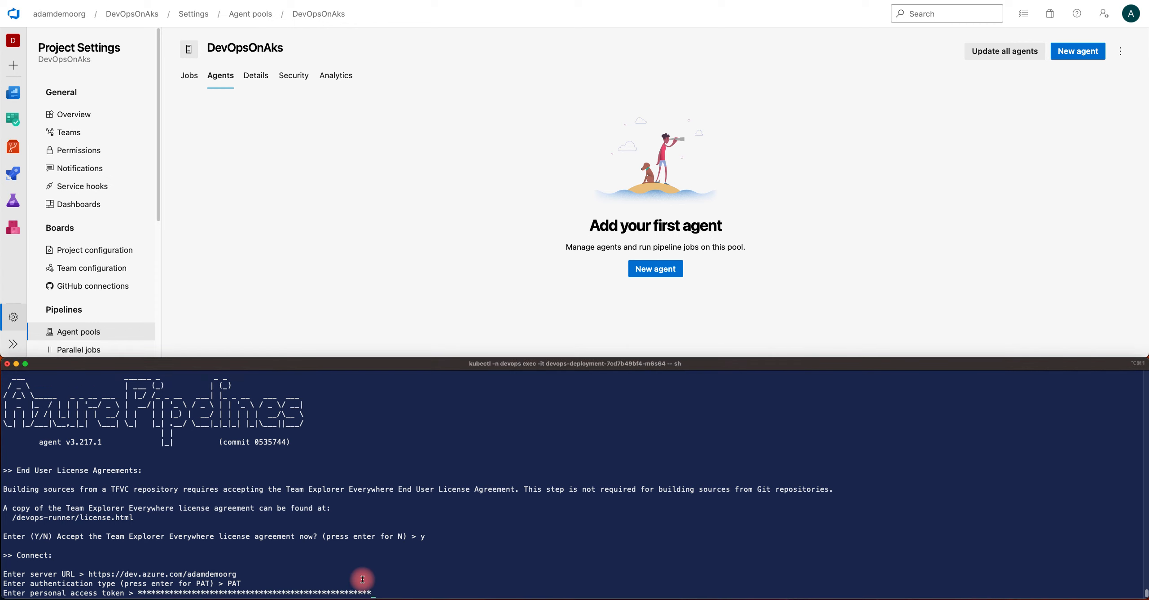
key(Return)
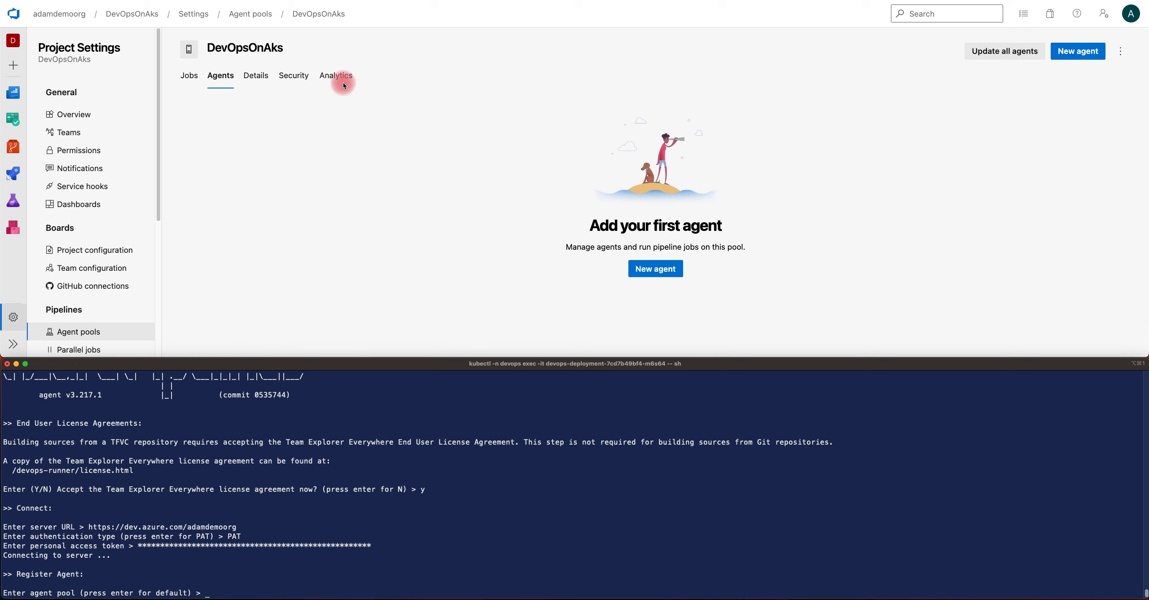
Register the agent in the DevOpsOnAks agent pool, copying the pool's name from its page, and accept the default agent name
drag(286, 48, 210, 53)
key(super+c)
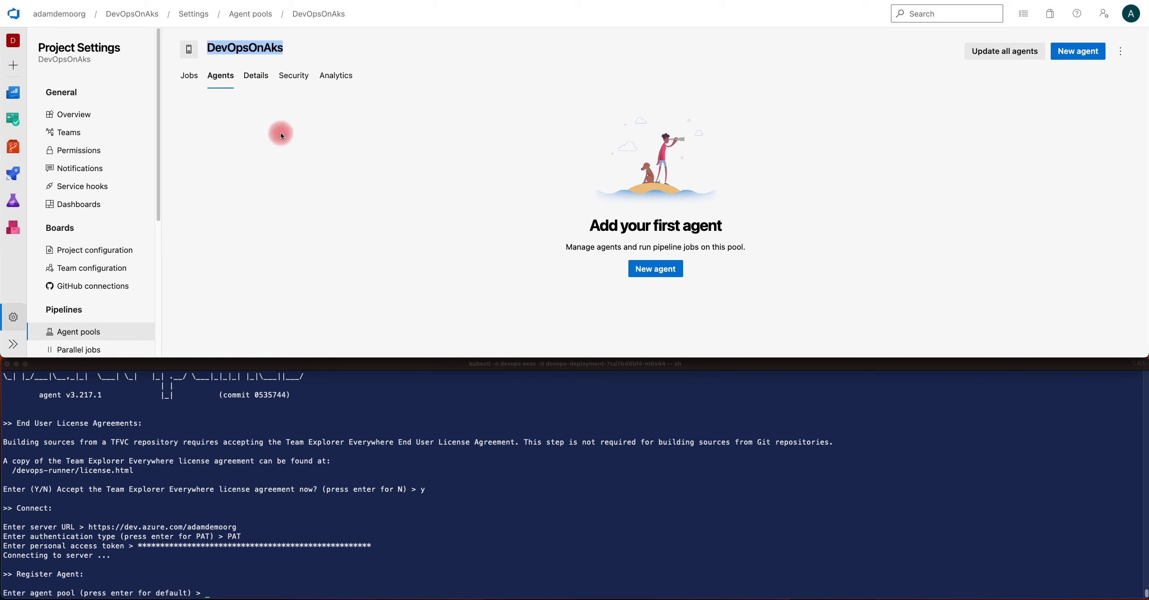
click(228, 586)
key(super+v)
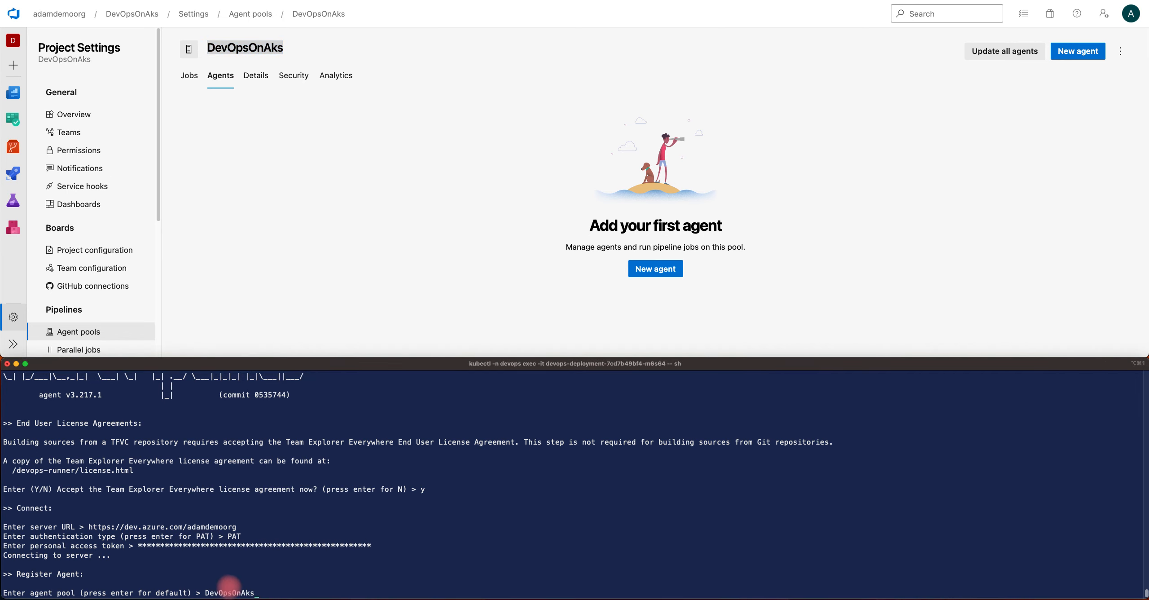
key(Return)
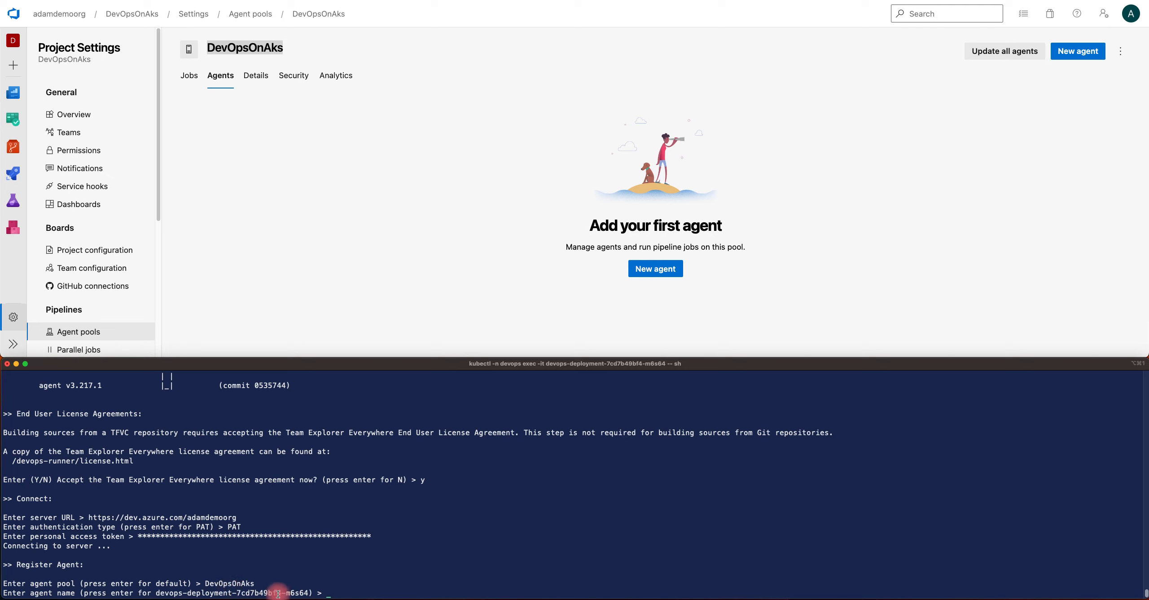
key(Return)
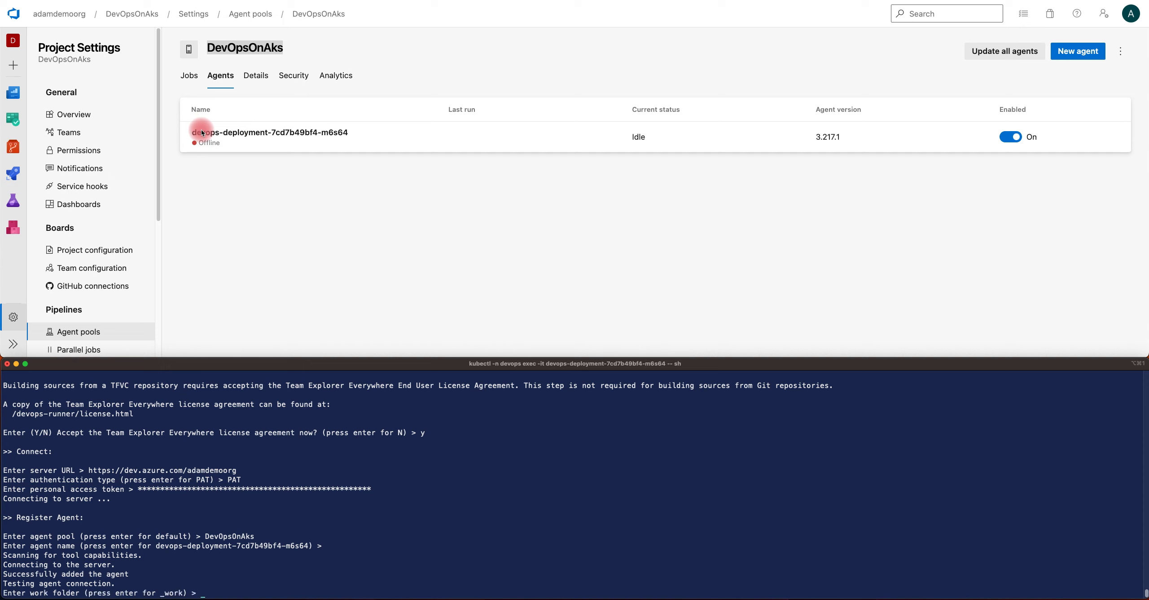
Check the newly registered agent in the DevOpsOnAks pool and accept the default _work folder to finish the configuration
click(298, 215)
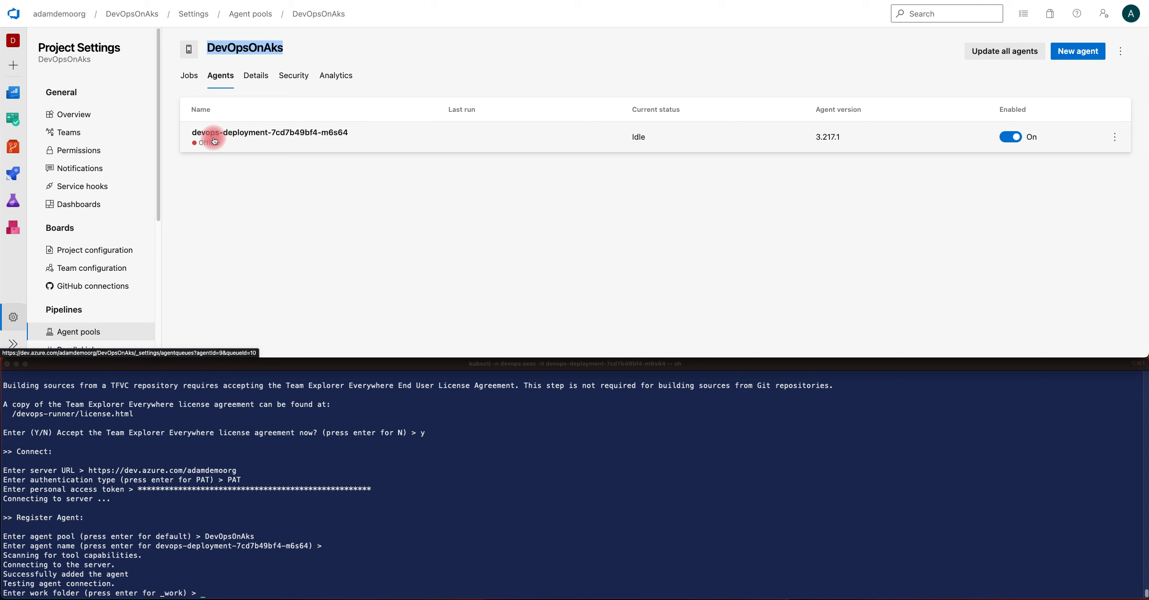
click(451, 489)
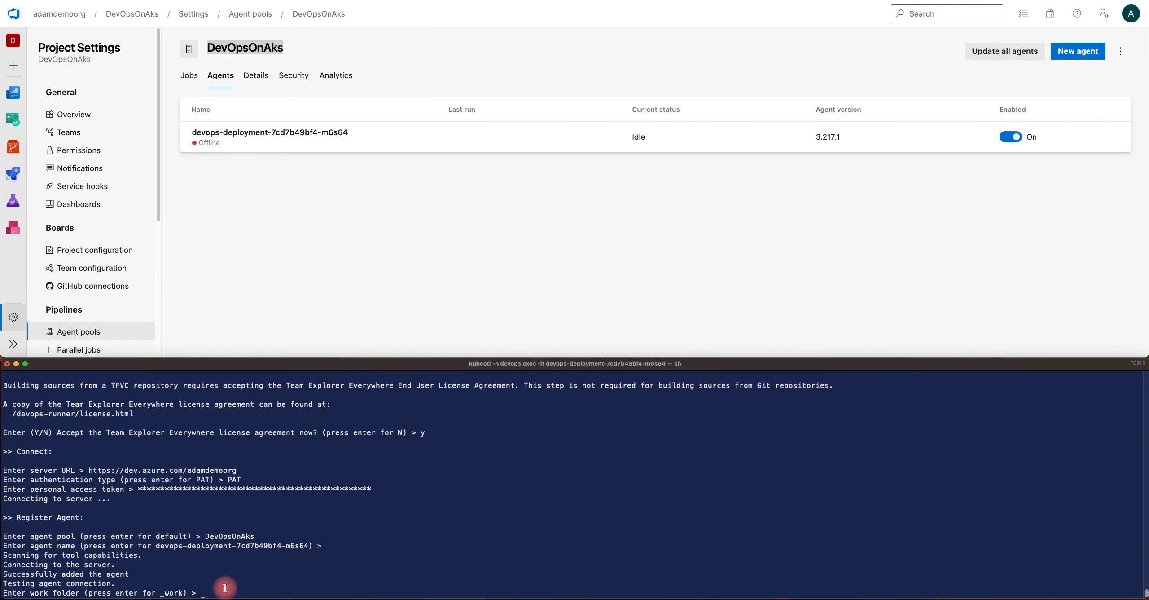
key(Return)
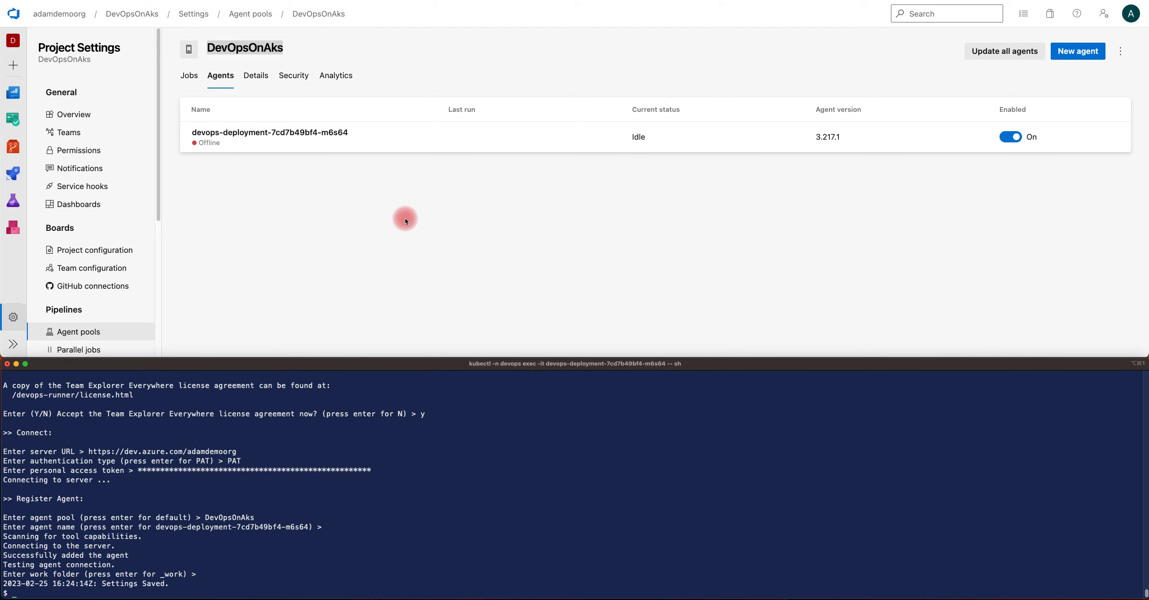
Start the agent inside the pod by running ./devops-runner/run.sh
click(444, 228)
key(super+Tab)
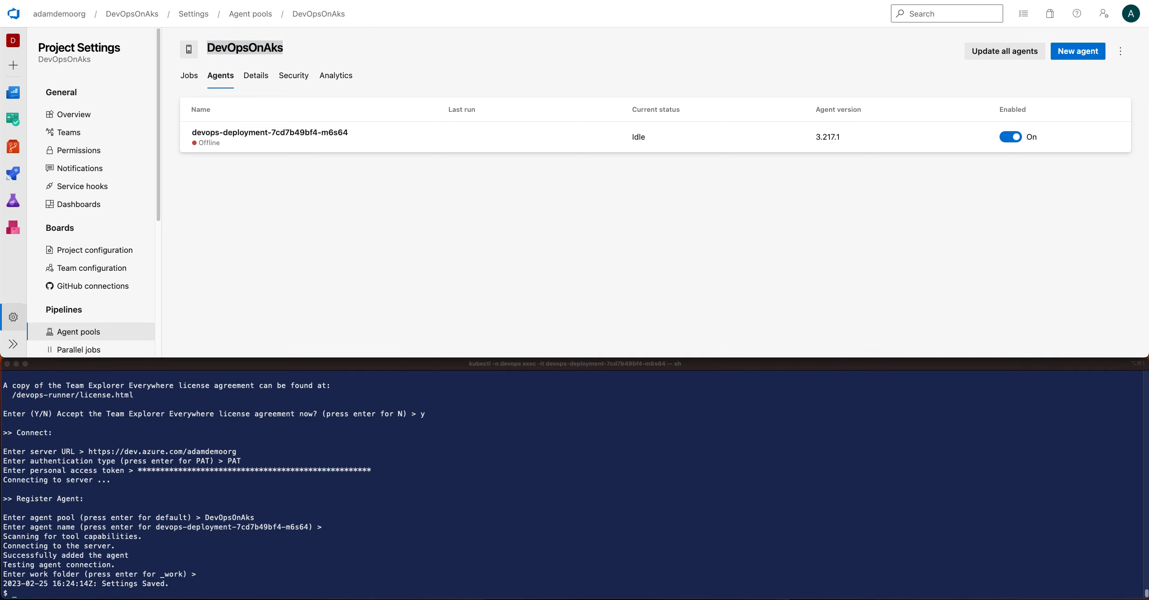
click(500, 493)
text(./devops-runner/run.sh)
key(Return)
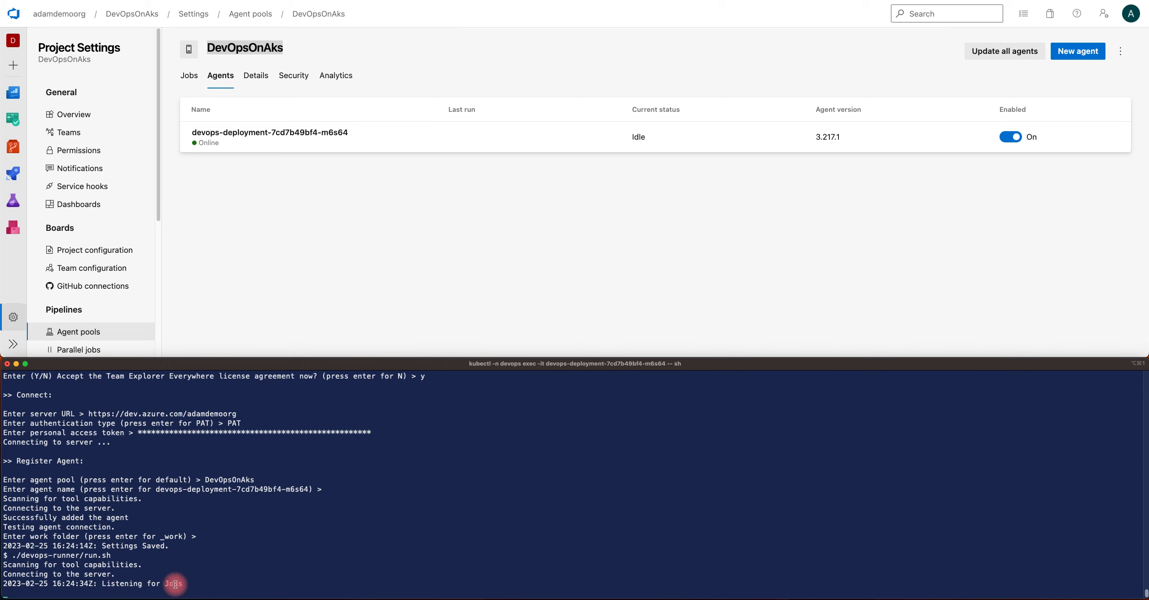
Start a new pipeline in the DevOpsOnAks project with GitHub as the code source and azure-devops-on-aks as the repository
click(503, 191)
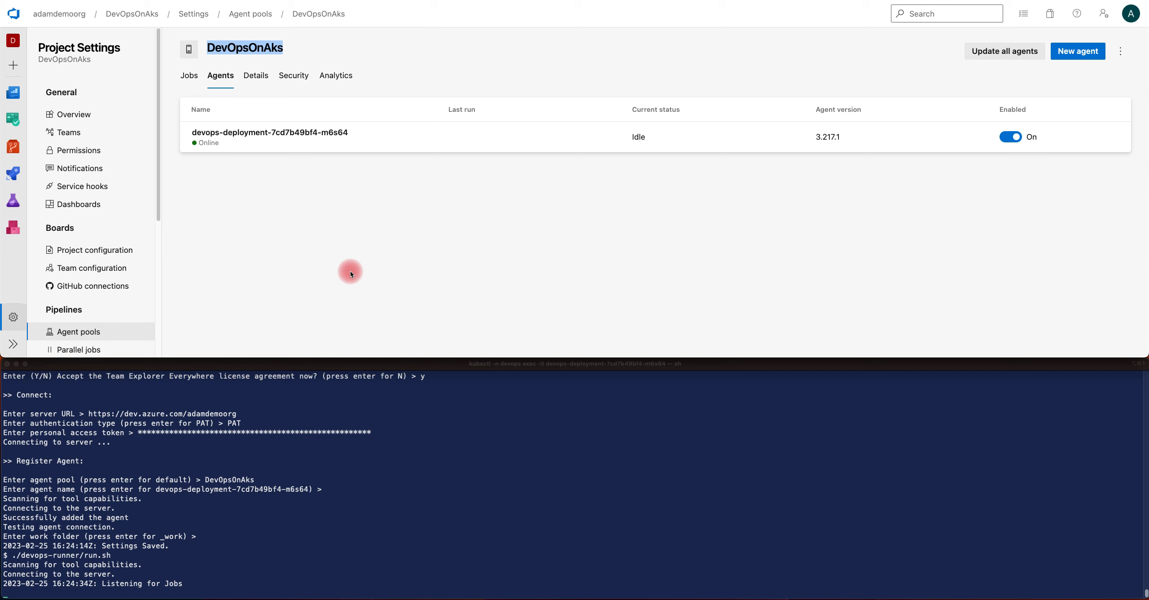
mouse_move(13, 174)
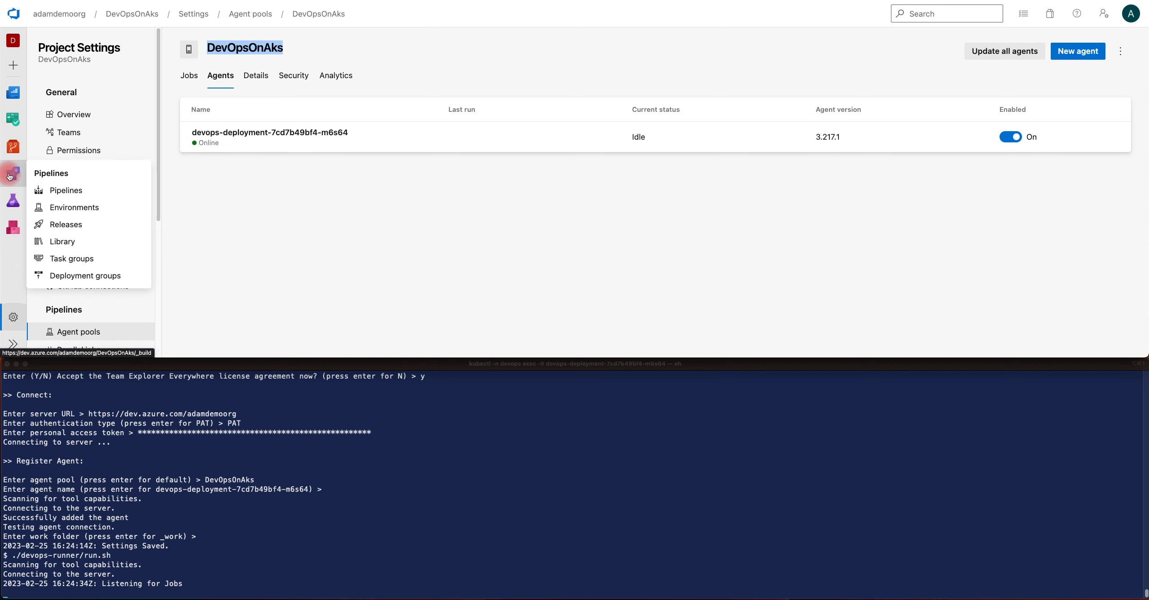
click(67, 191)
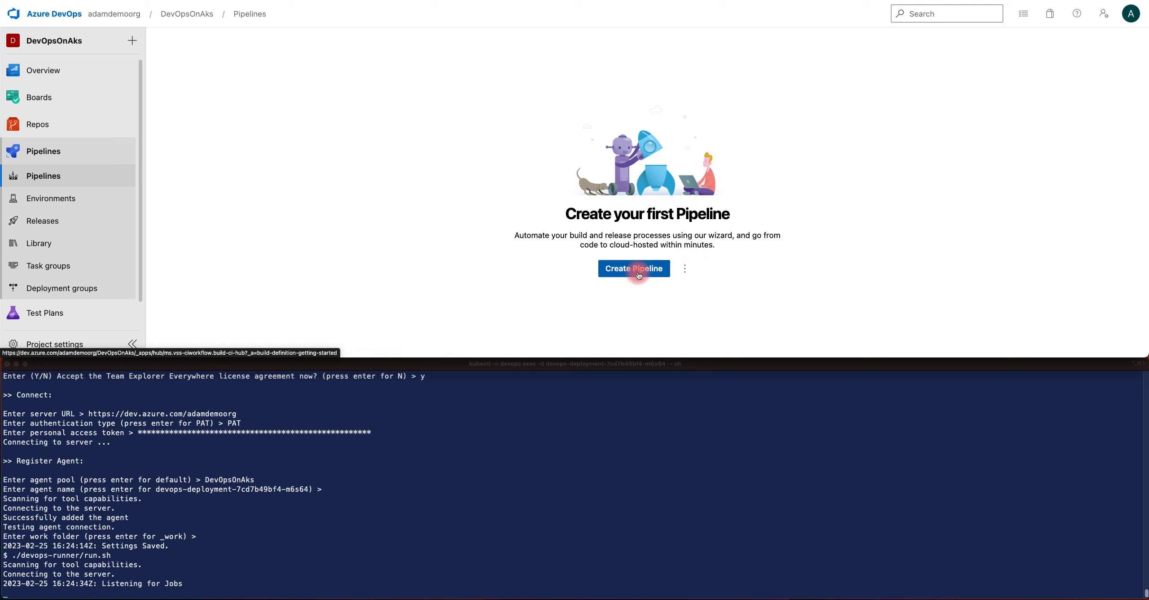
click(414, 513)
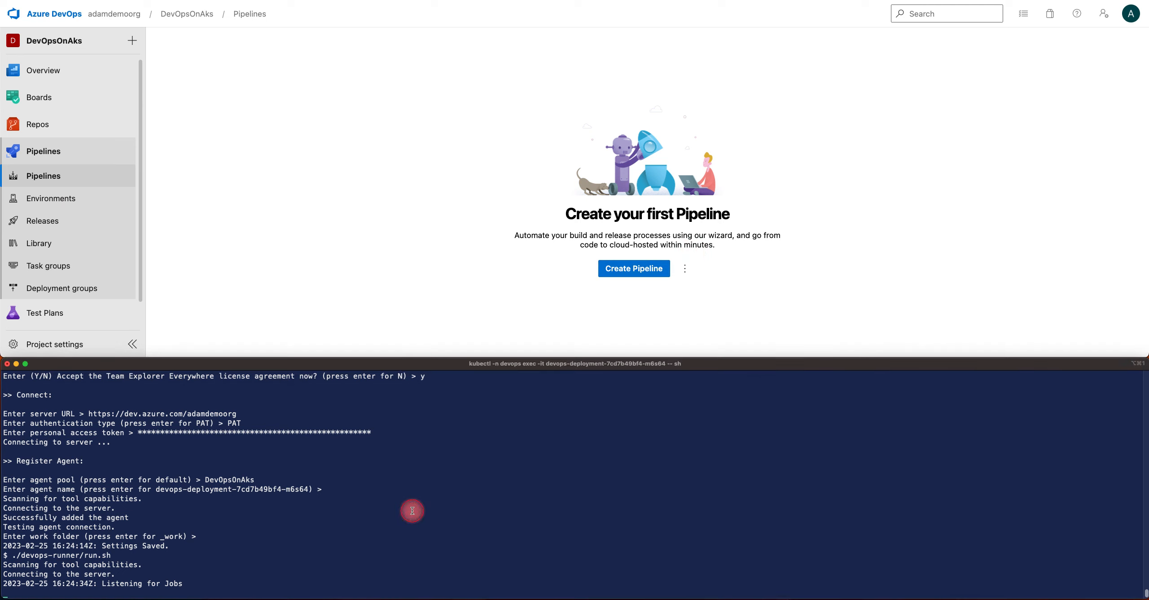
click(630, 269)
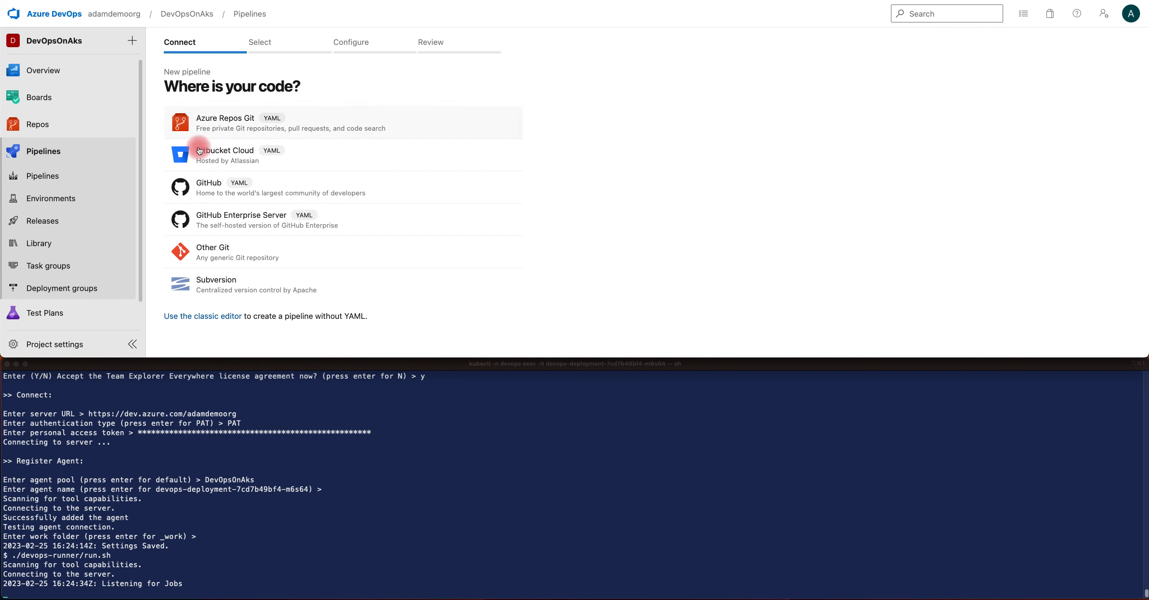
click(220, 192)
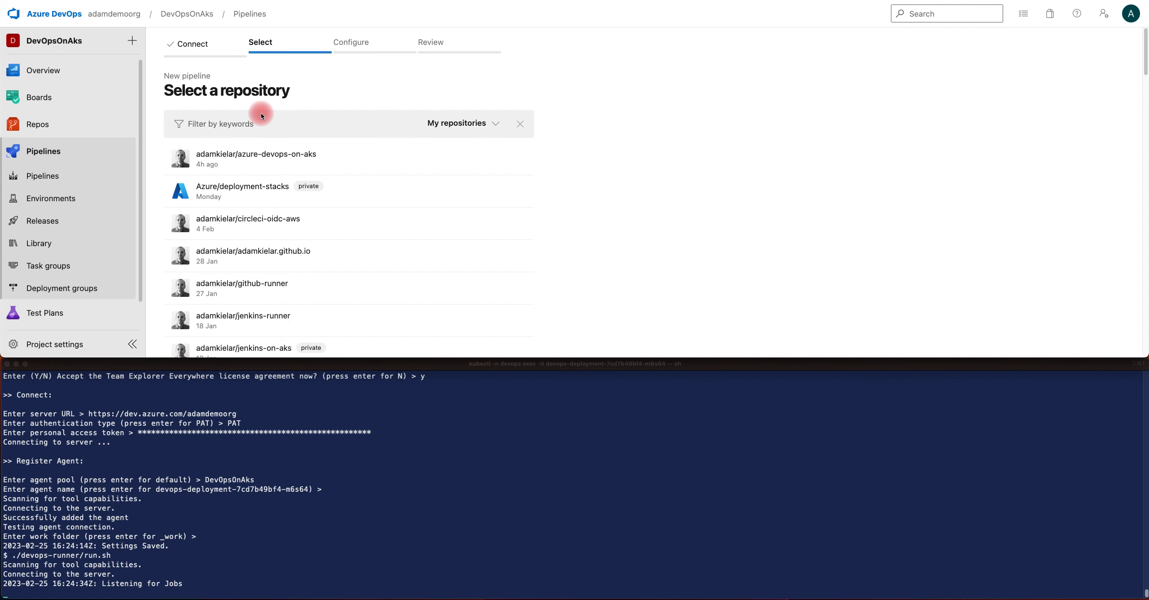
click(315, 158)
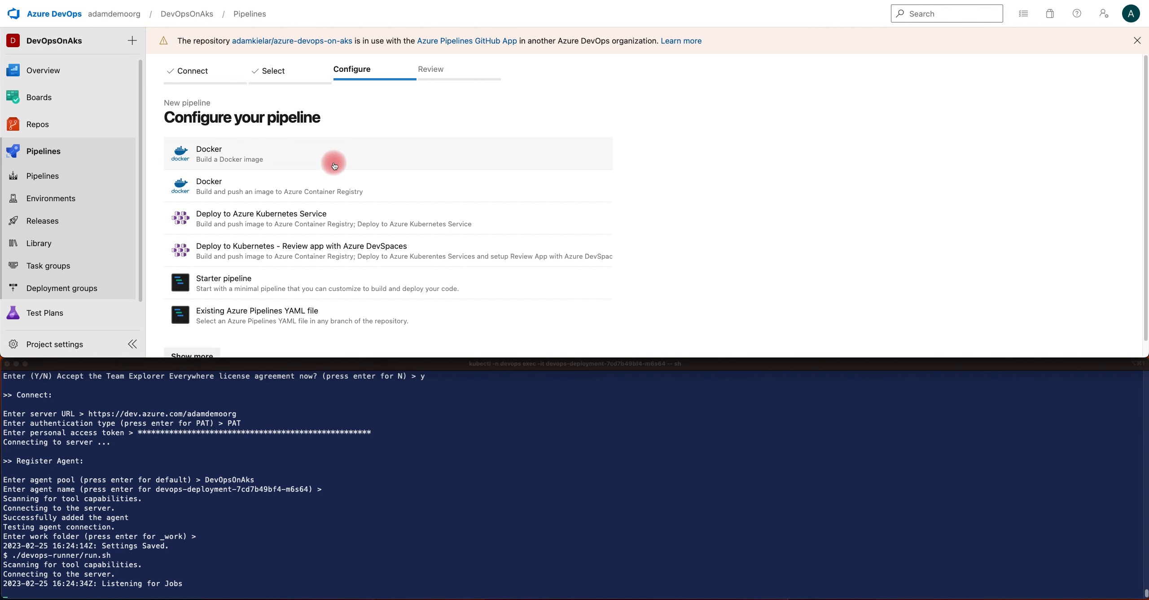
Configure the pipeline from the existing Azure Pipelines YAML file /.ci/azure-pipelines.yml on the main branch
scroll(347, 166, down, 1)
scroll(350, 175, down, 1)
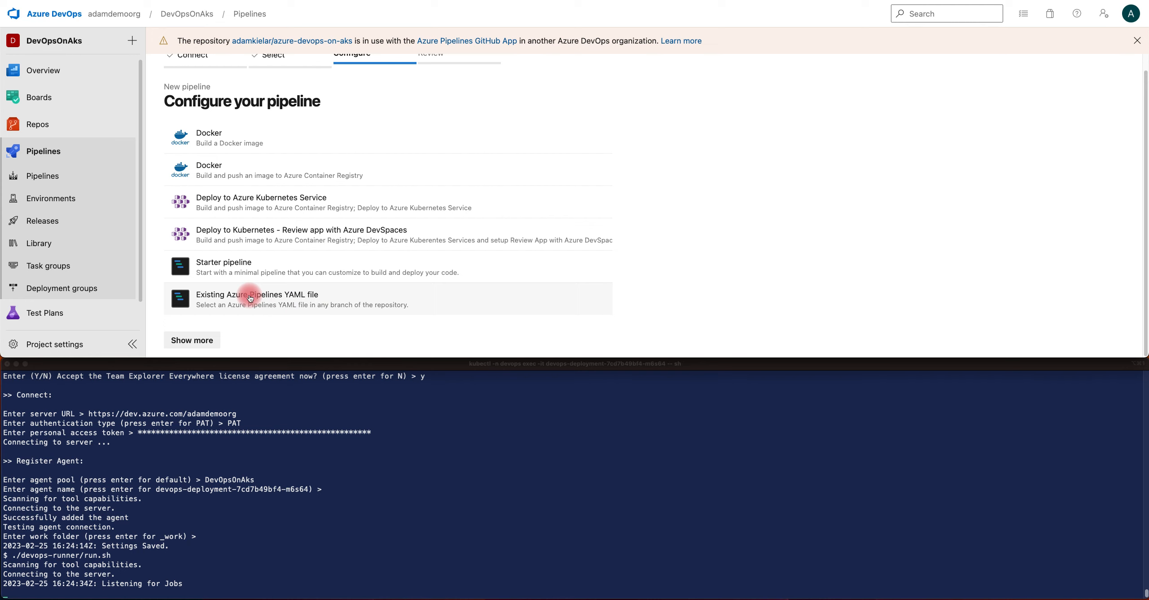
click(331, 298)
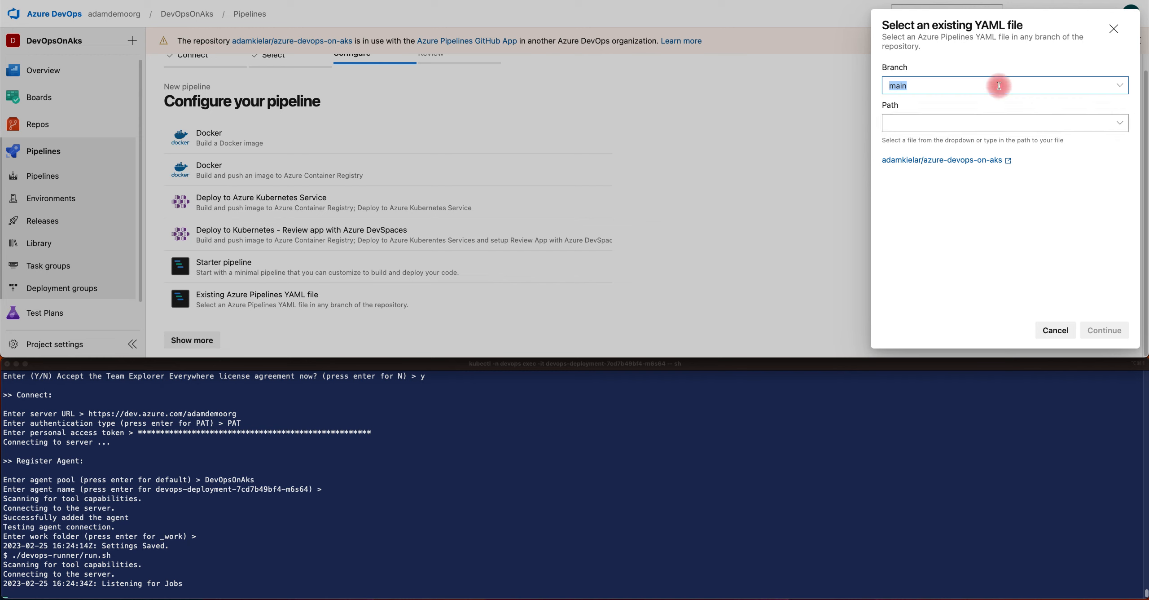
click(983, 120)
click(1119, 122)
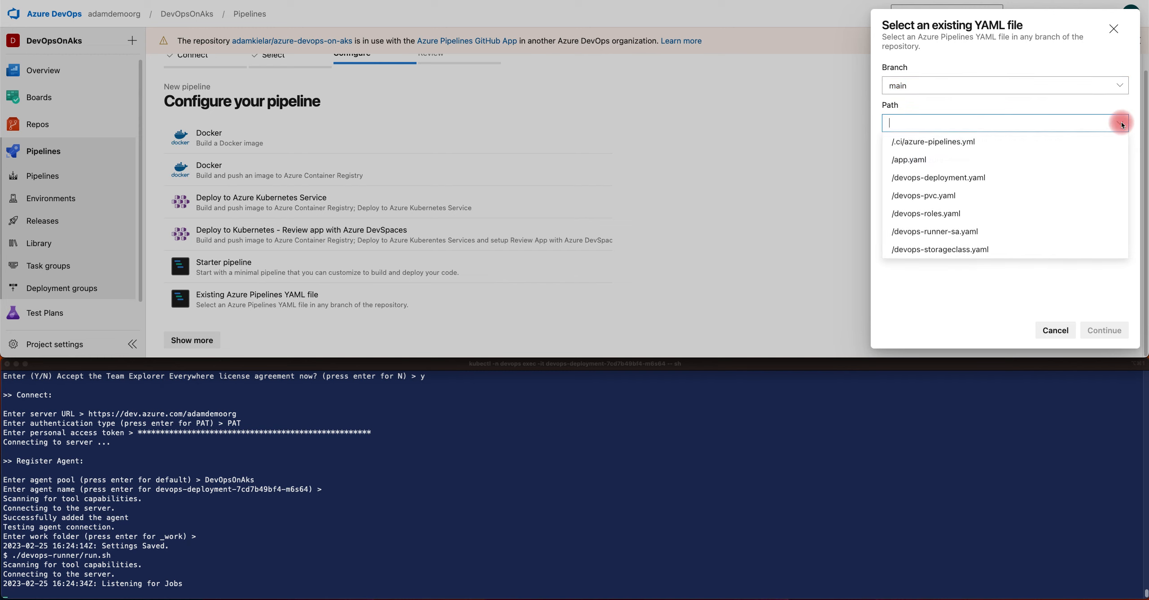
click(918, 145)
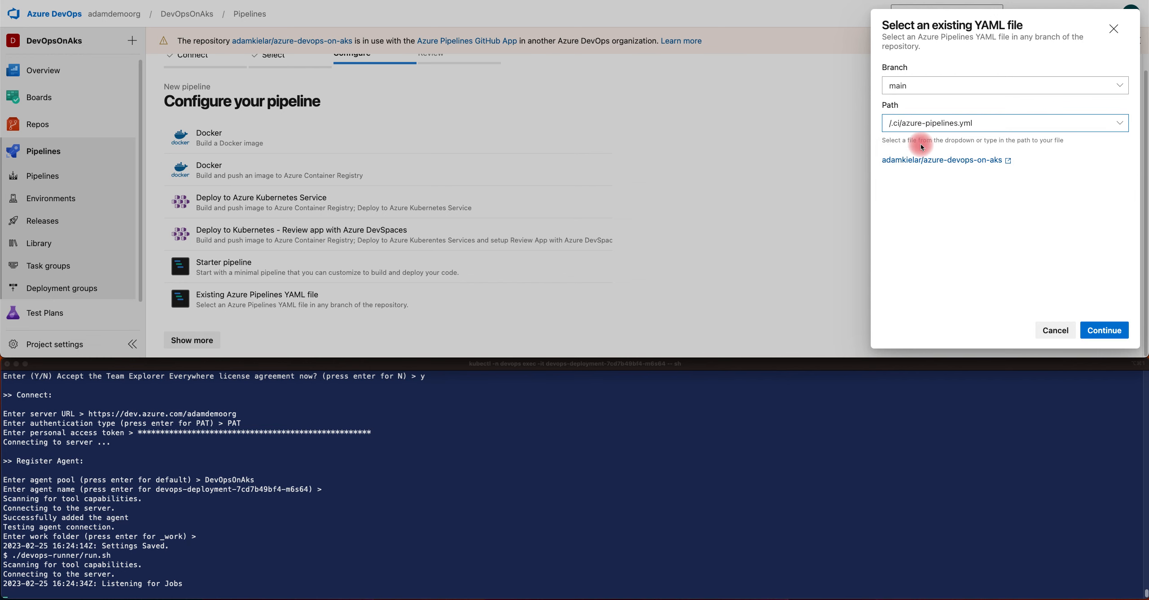
click(1104, 330)
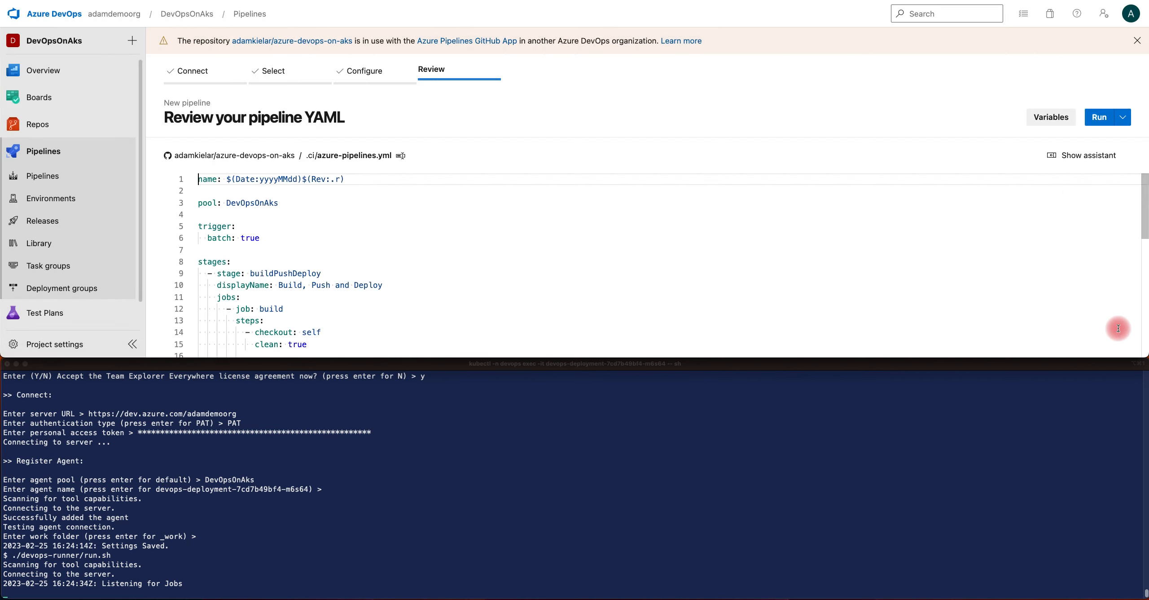
Copy the container registry name devopsacr32044 from the devops-runner-rg resource group and use it in the pipeline YAML's build and deploy scripts
scroll(639, 259, down, 5)
scroll(636, 264, up, 2)
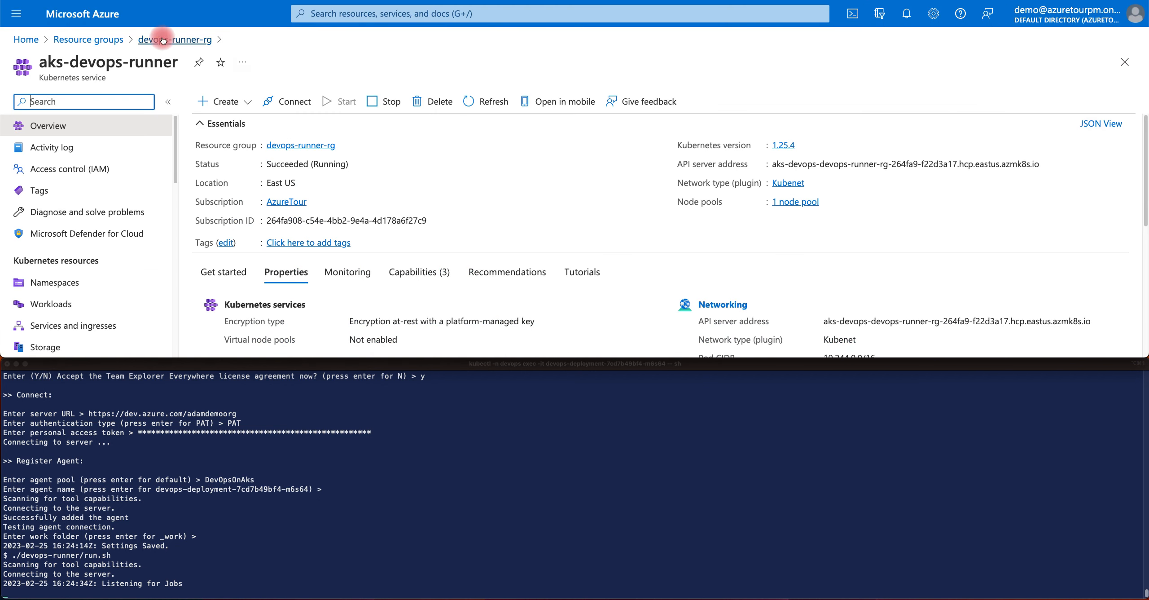
click(159, 37)
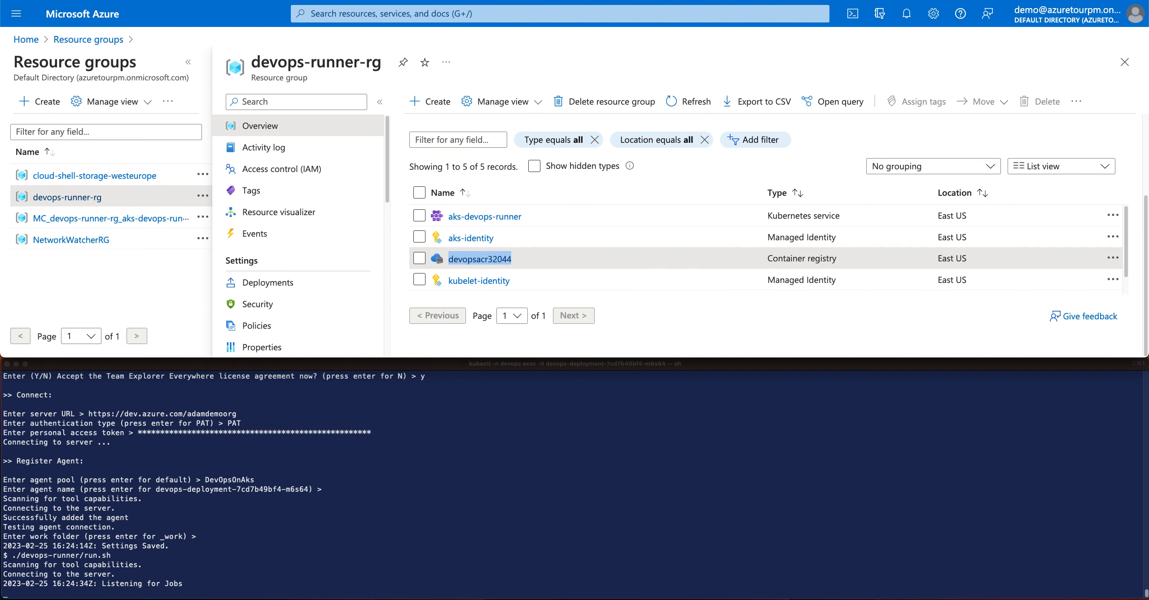
key(ctrl+Tab)
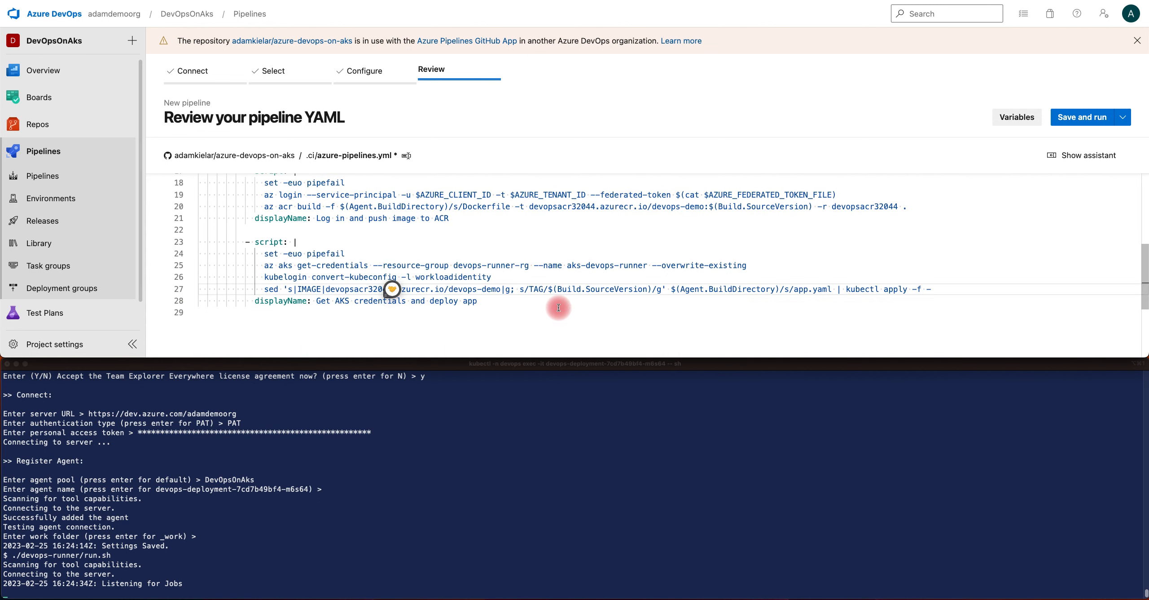
Review the pipeline YAML's pool setting, the script that builds and pushes the image to ACR, and the AKS deployment script
scroll(558, 308, up, 5)
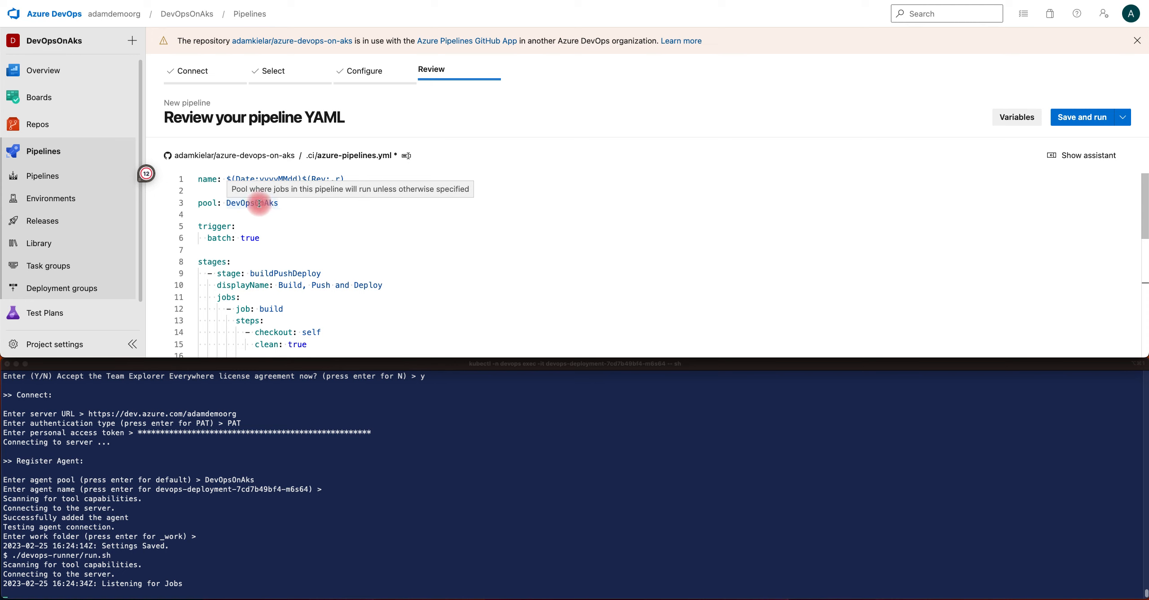
scroll(290, 207, down, 3)
scroll(296, 210, down, 3)
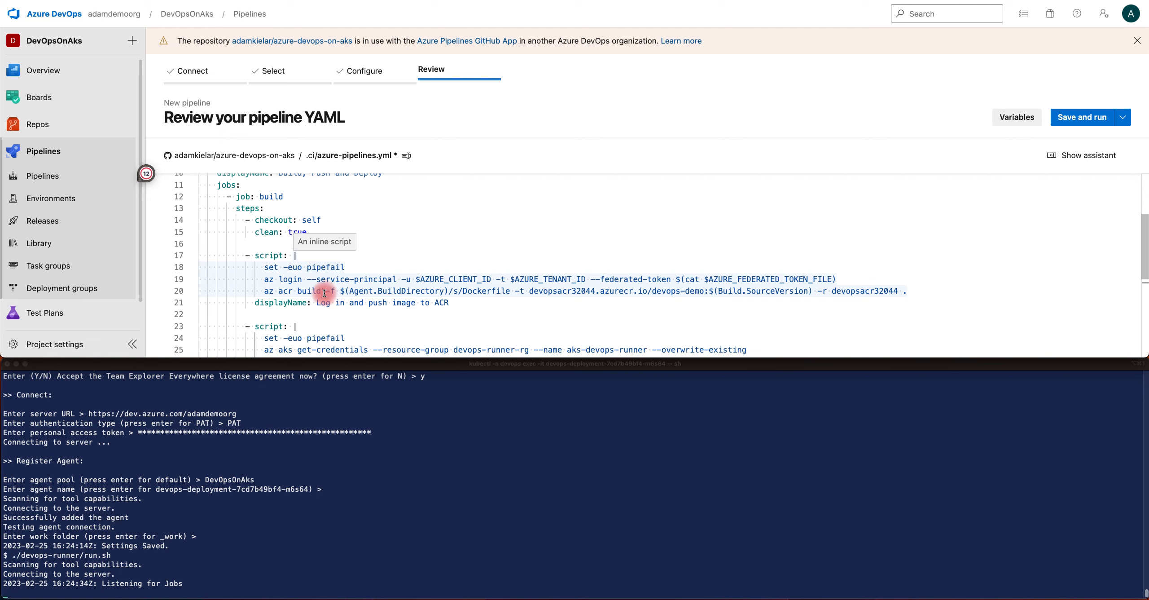
scroll(325, 292, down, 2)
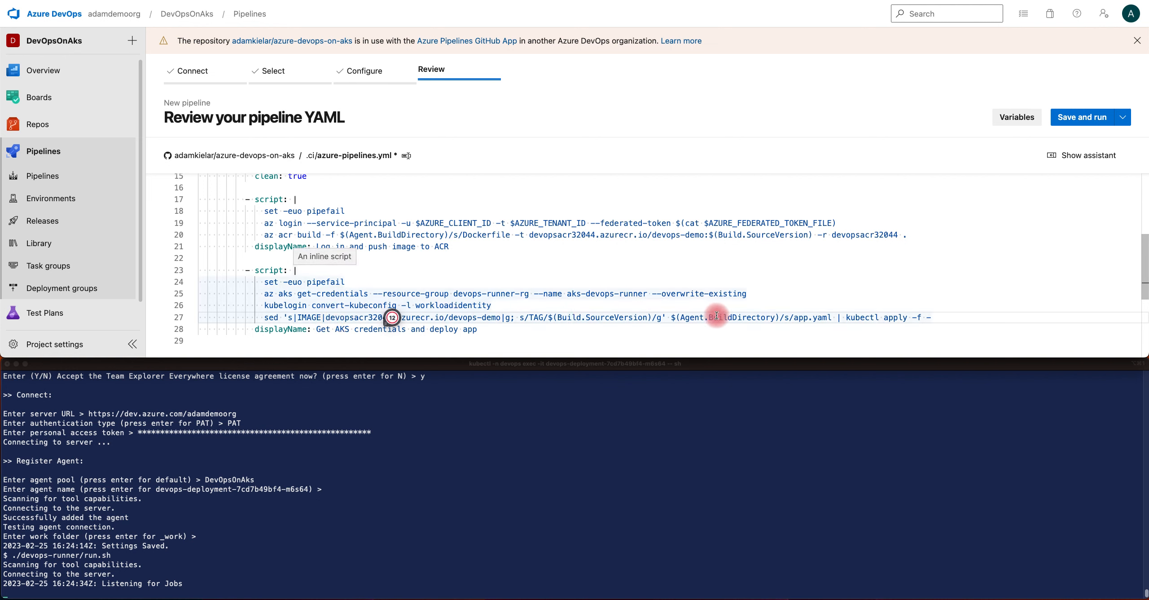
Save and run the pipeline with a commit directly to the main branch, and permit its build job to use the DevOpsOnAks queue
click(1070, 116)
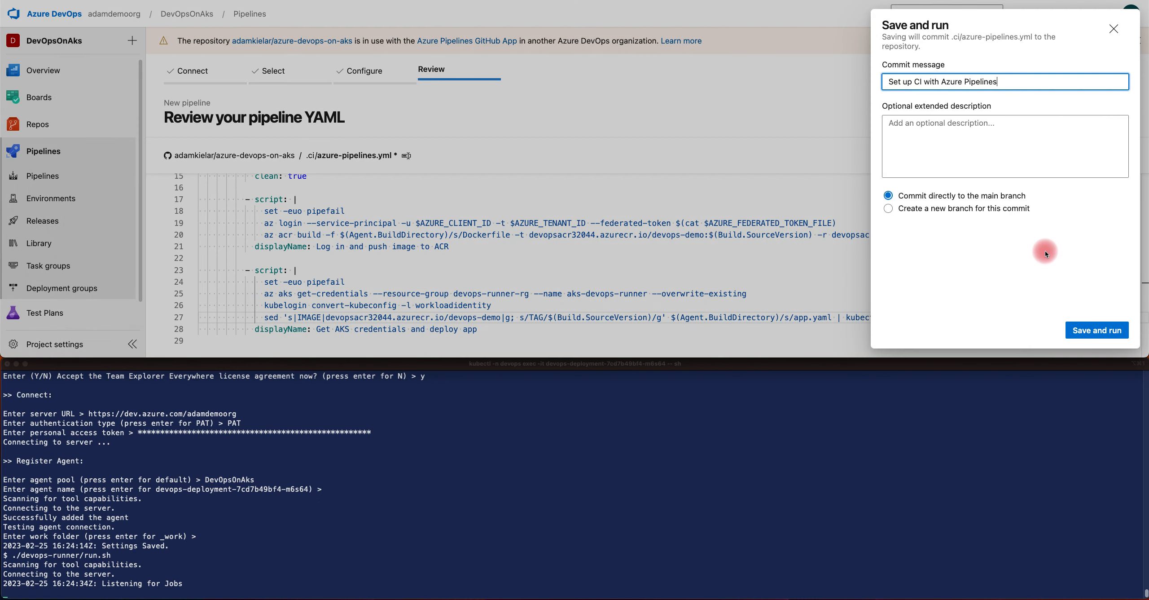
click(1097, 330)
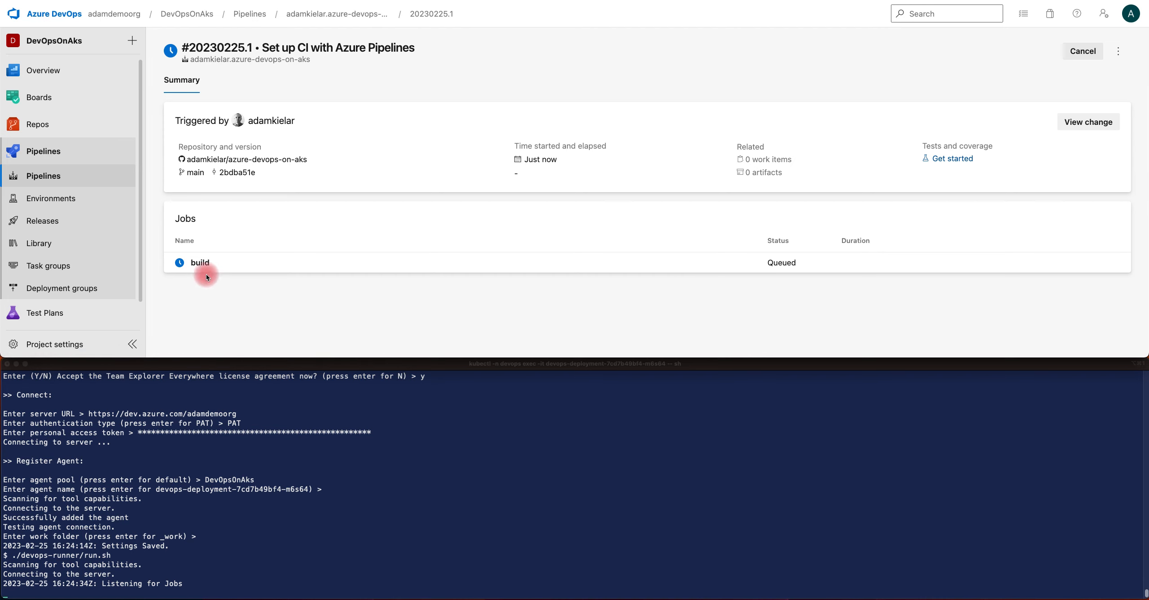
click(202, 262)
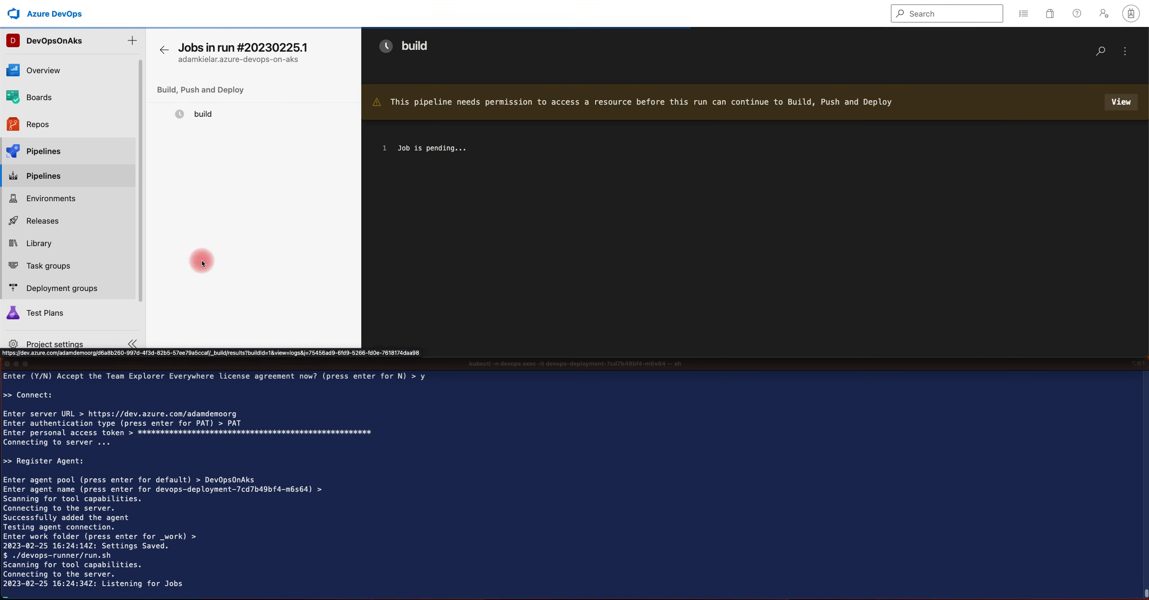
click(1118, 103)
click(1110, 71)
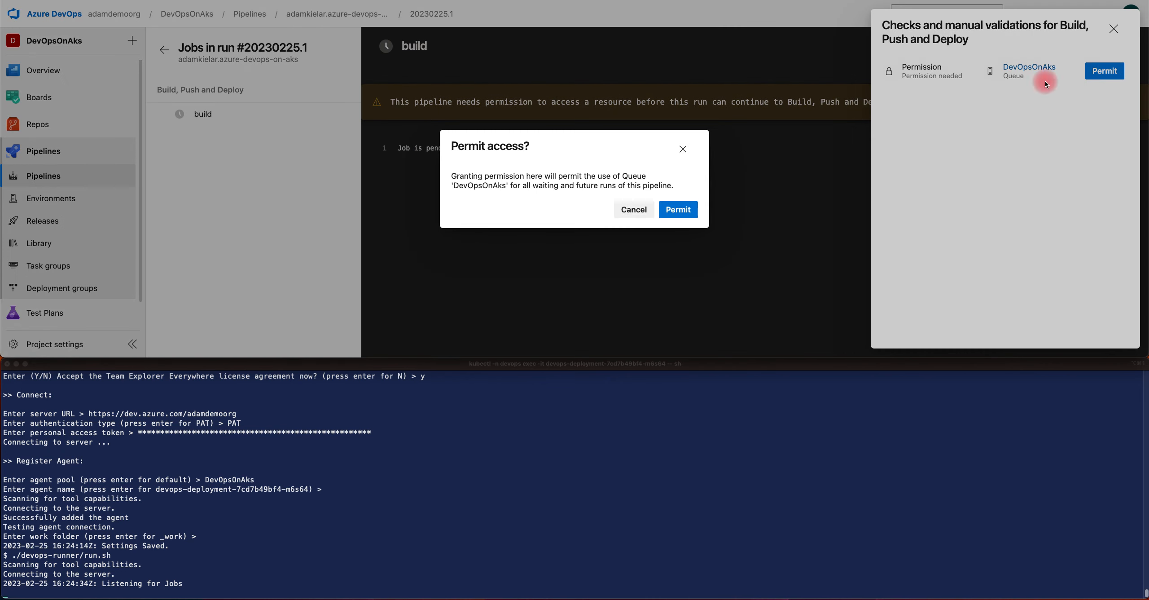
click(682, 210)
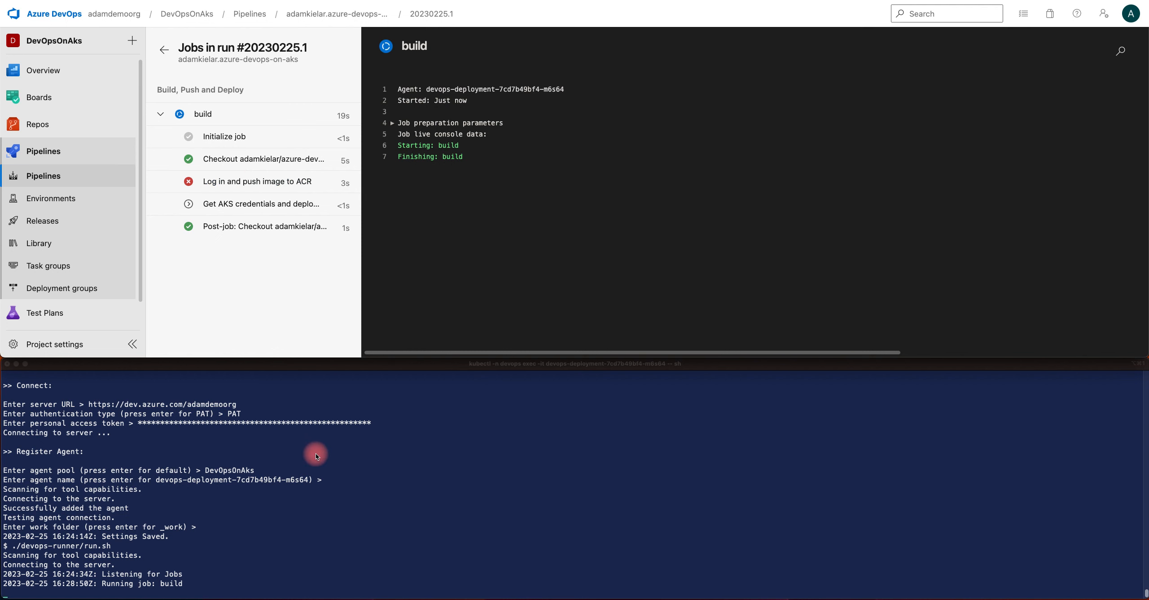
Examine the log of the "Log in and push image to ACR" task and the Azure CLI output in the agent's terminal
click(244, 181)
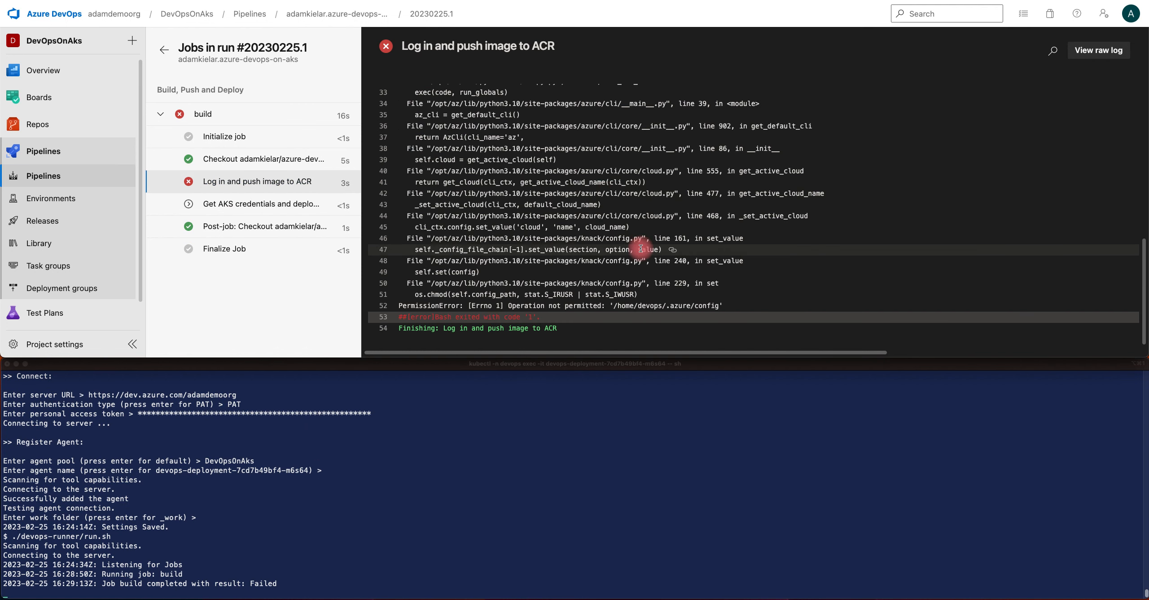
scroll(641, 248, up, 7)
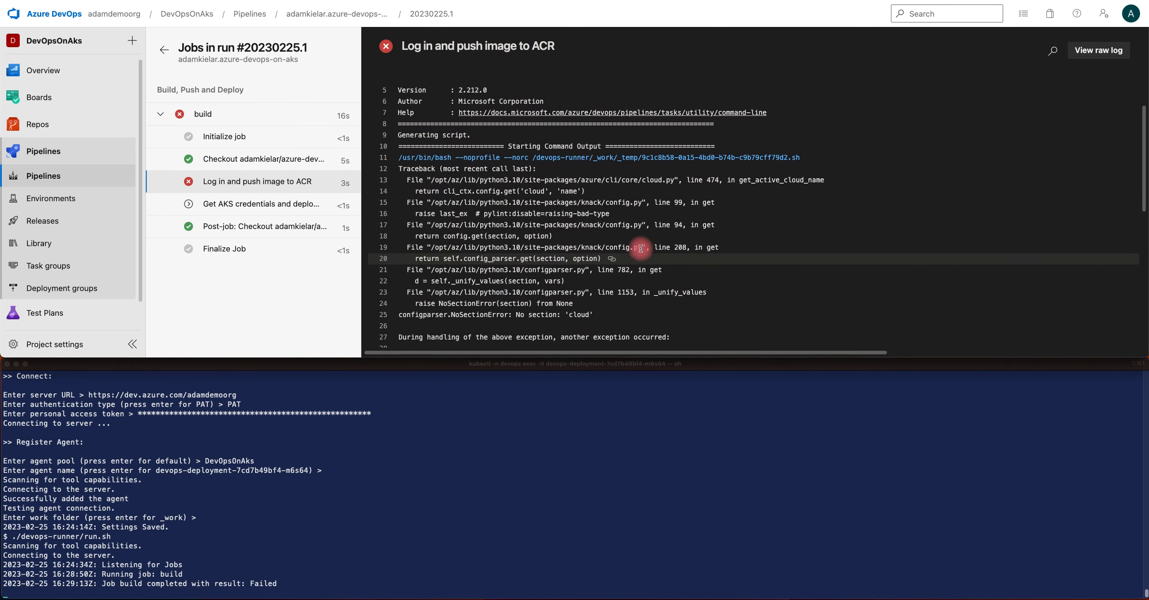
scroll(641, 248, up, 2)
scroll(641, 248, down, 2)
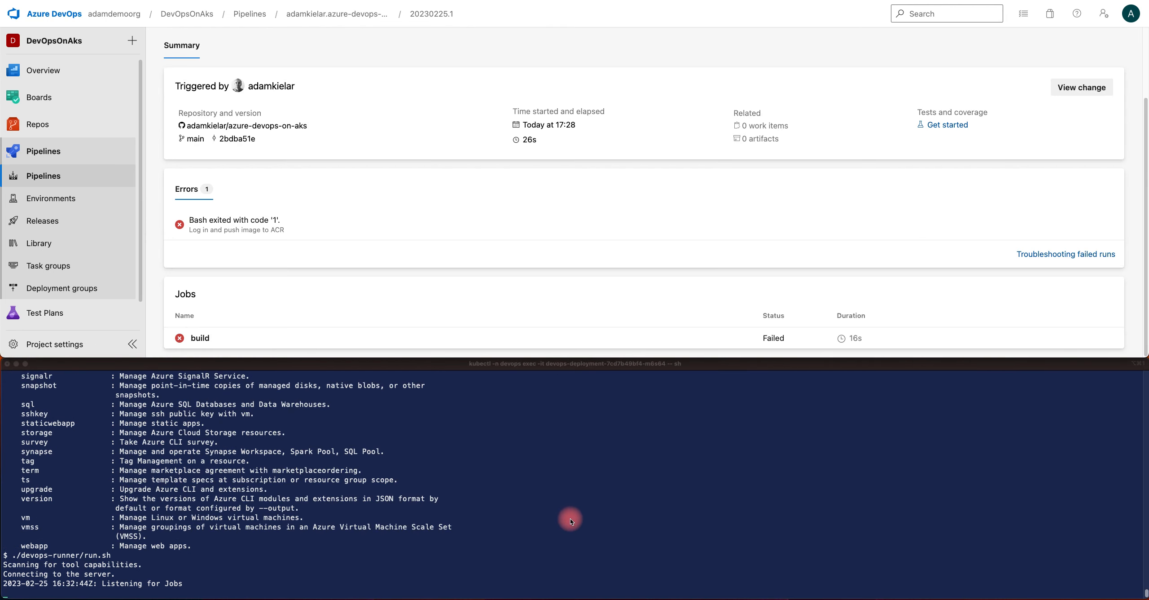
scroll(570, 518, up, 10)
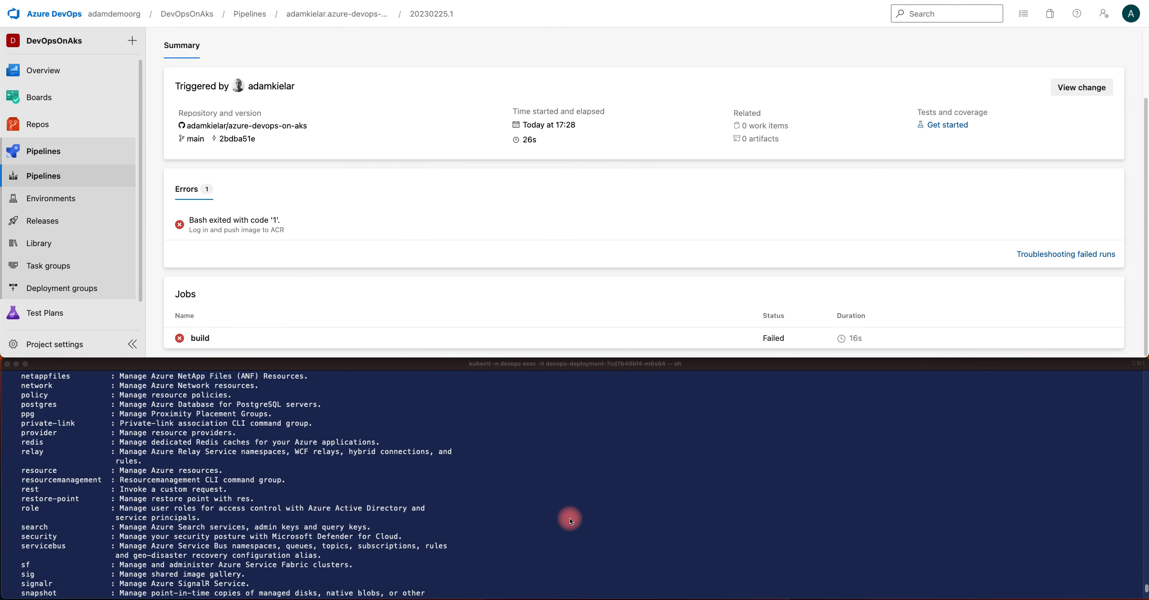
scroll(570, 518, down, 10)
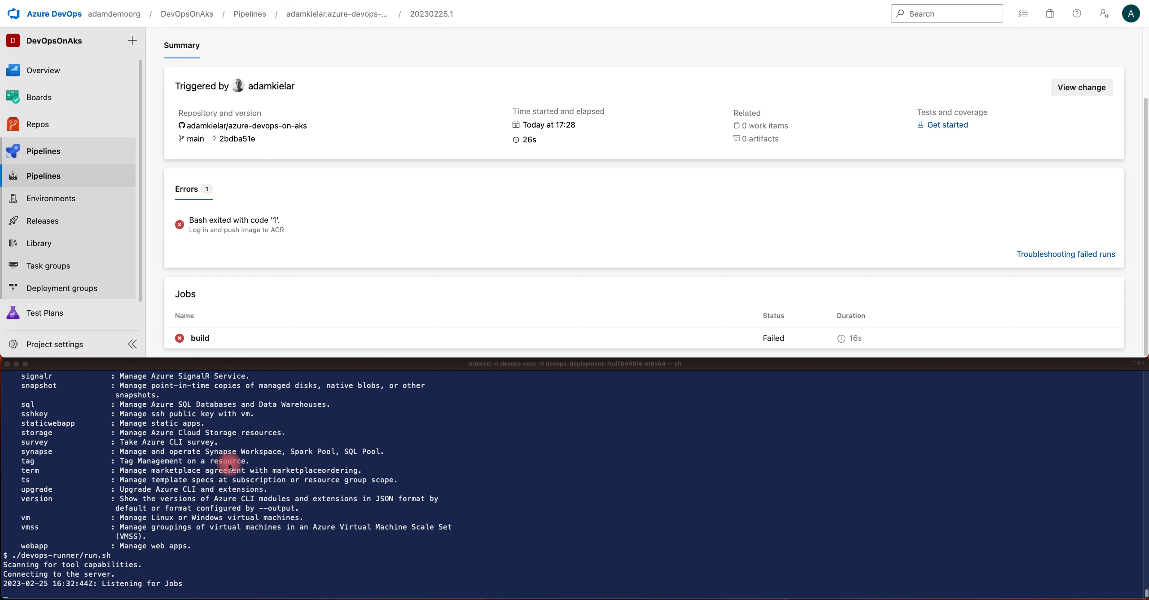
Run the pipeline again on the main branch and open the new run's build job
click(1046, 52)
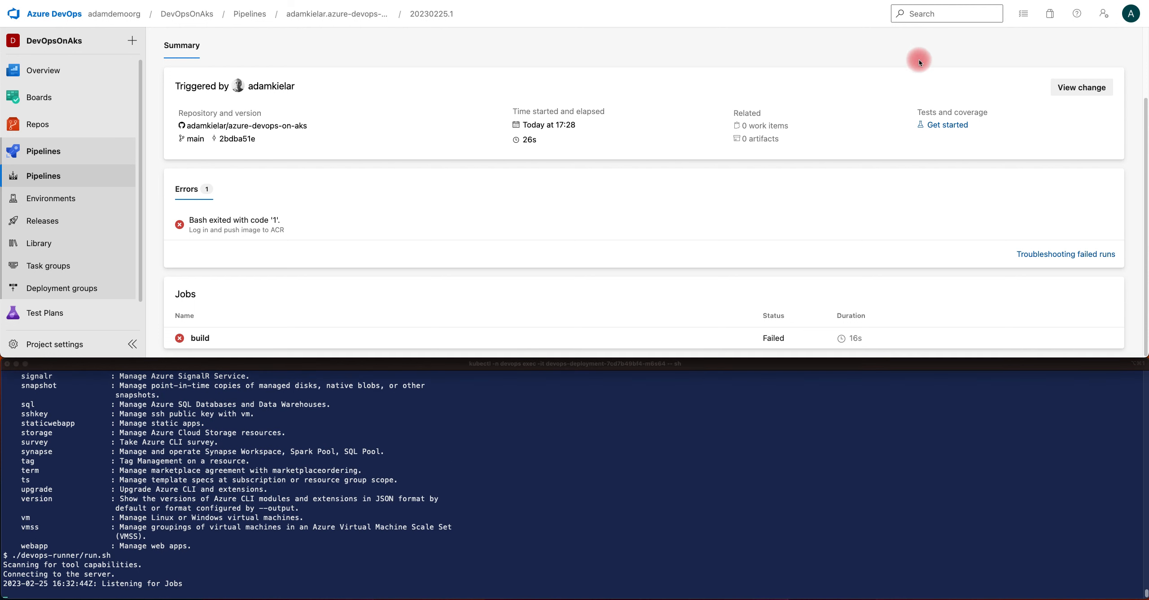
scroll(908, 65, up, 3)
click(1078, 50)
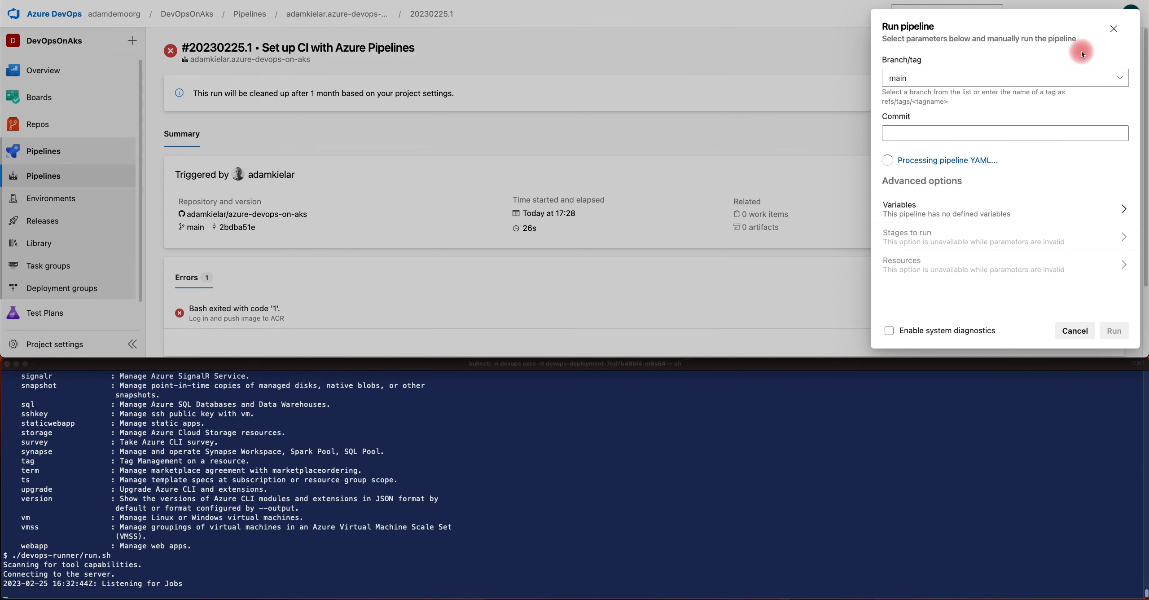
click(1118, 333)
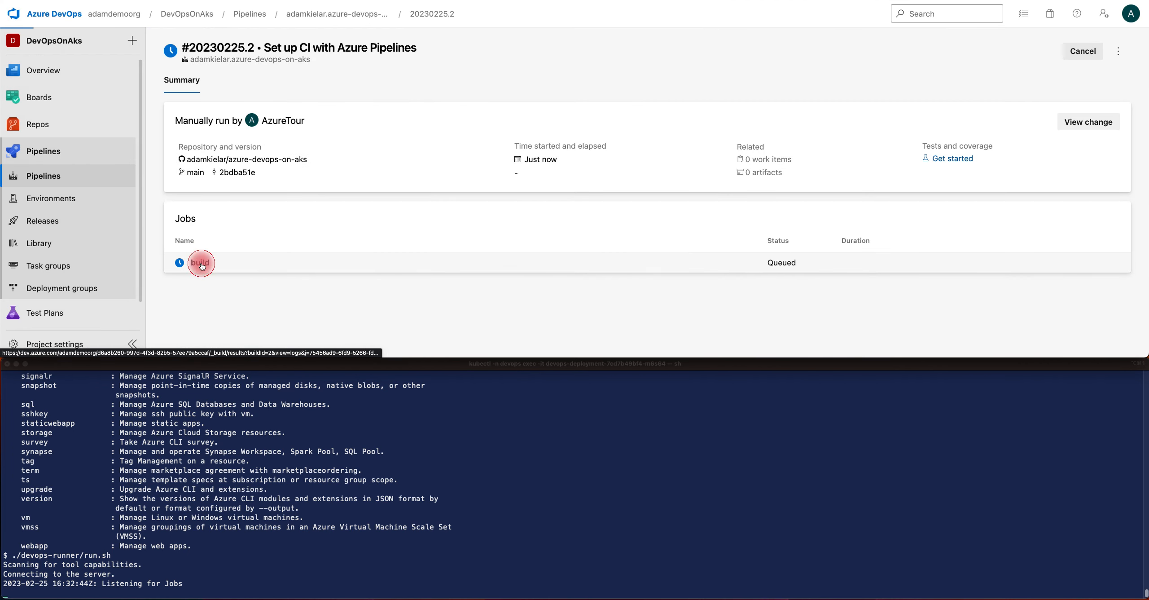
click(201, 264)
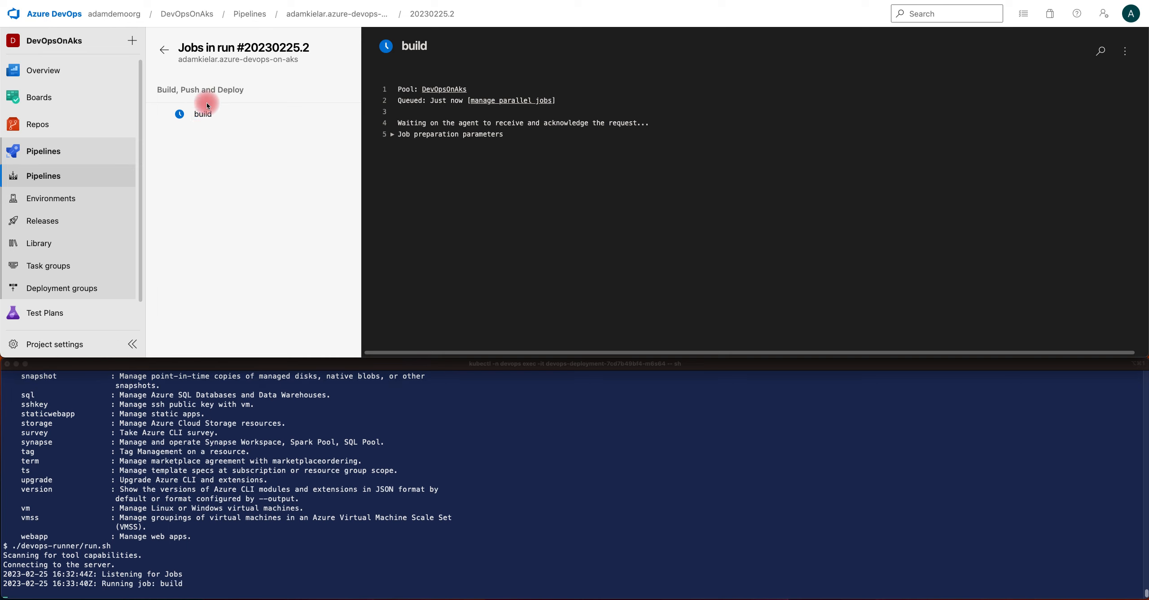
click(212, 117)
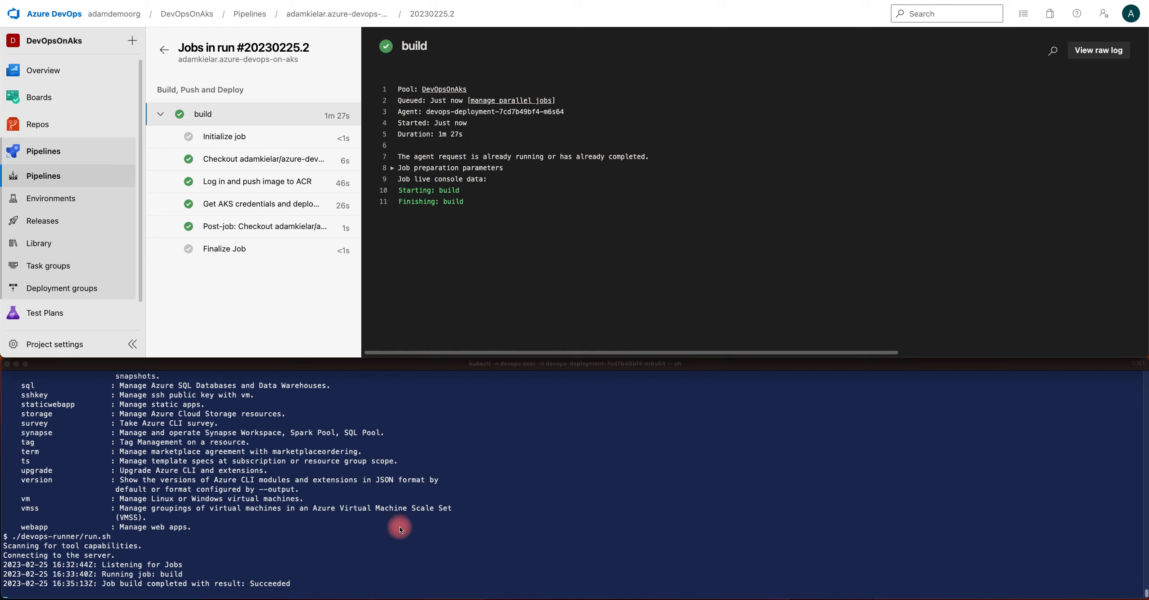
Check the pool and agent lines in the build job's log
click(395, 89)
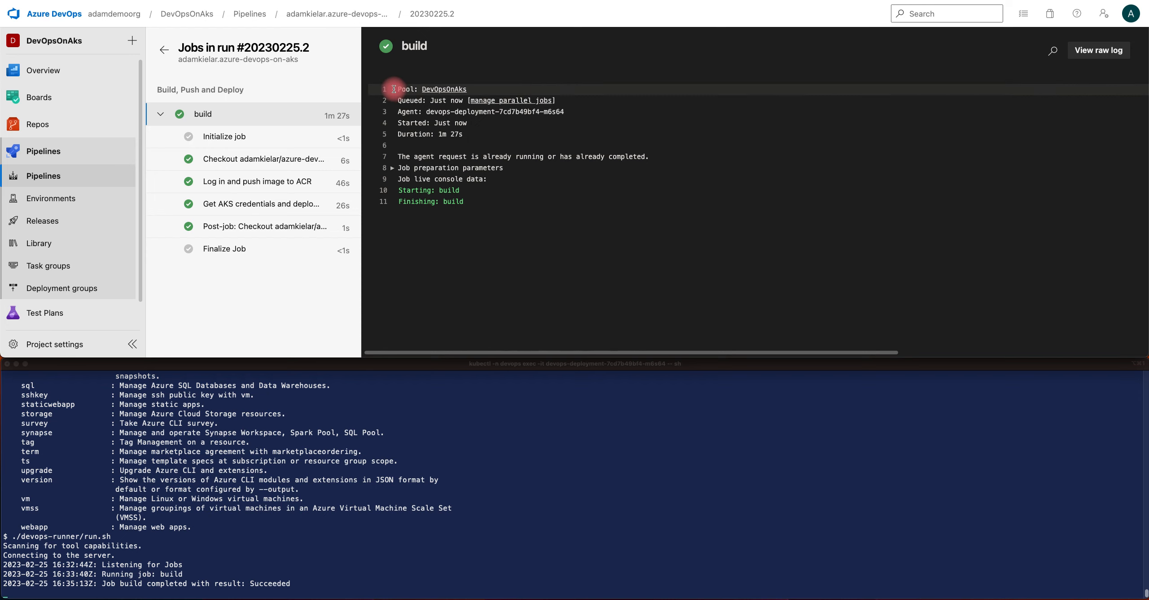
drag(396, 89, 482, 88)
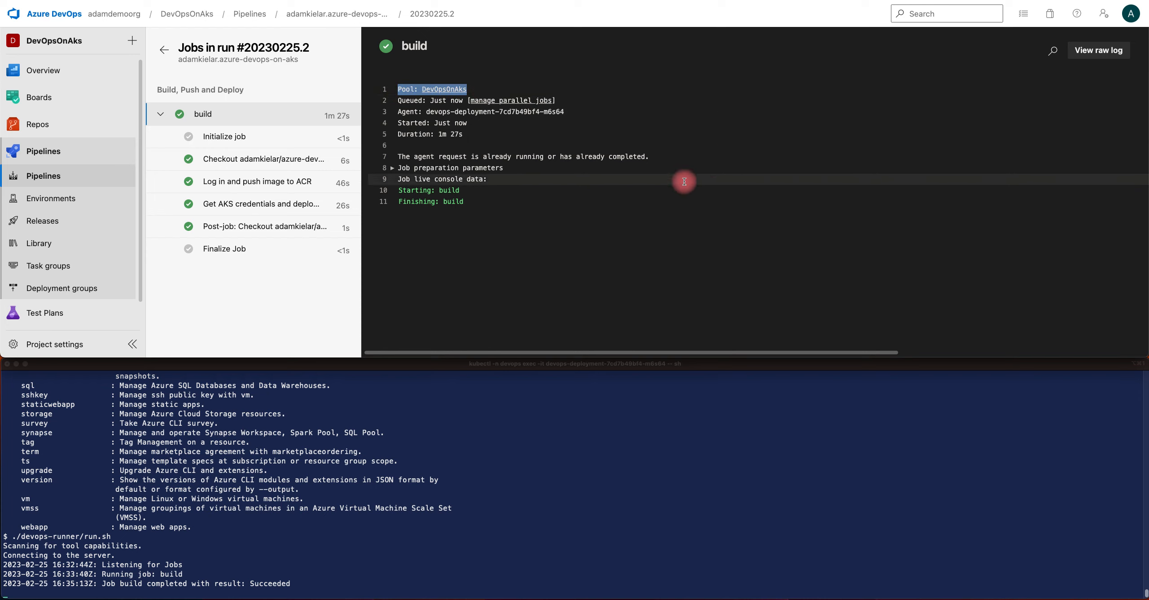
drag(398, 113, 577, 110)
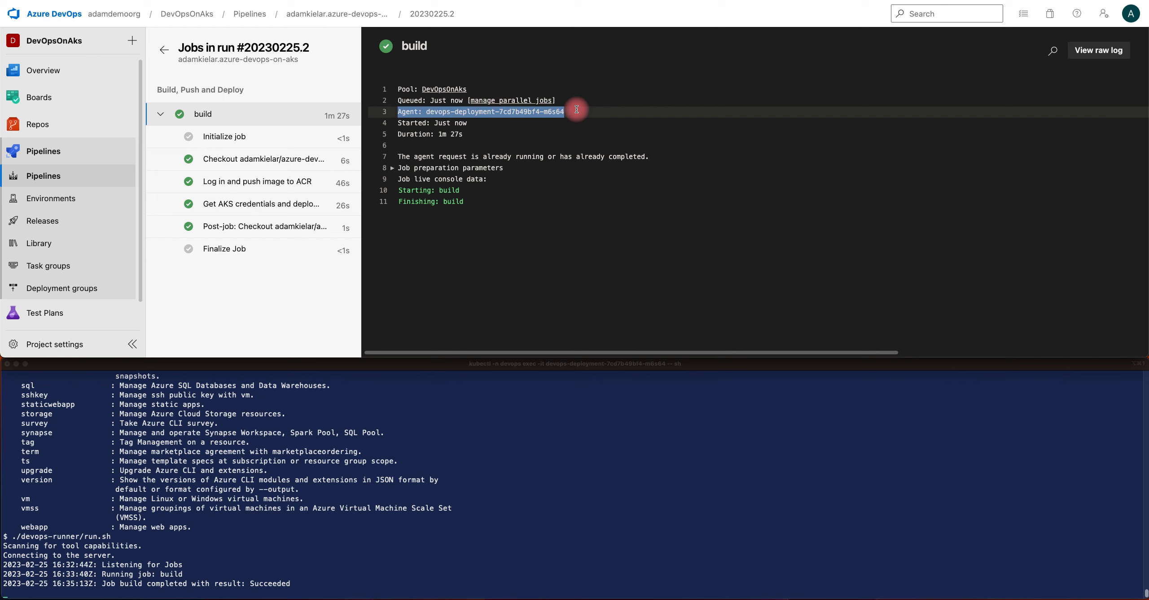
Stop the agent running in the terminal and exit the pod's shell
click(439, 550)
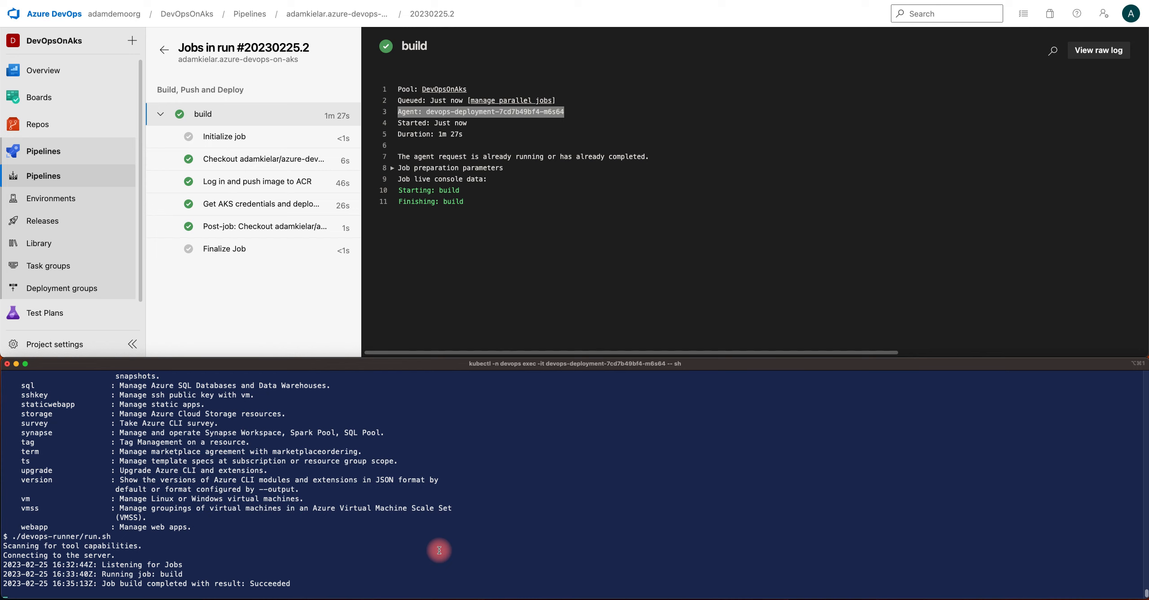
key(ctrl+c)
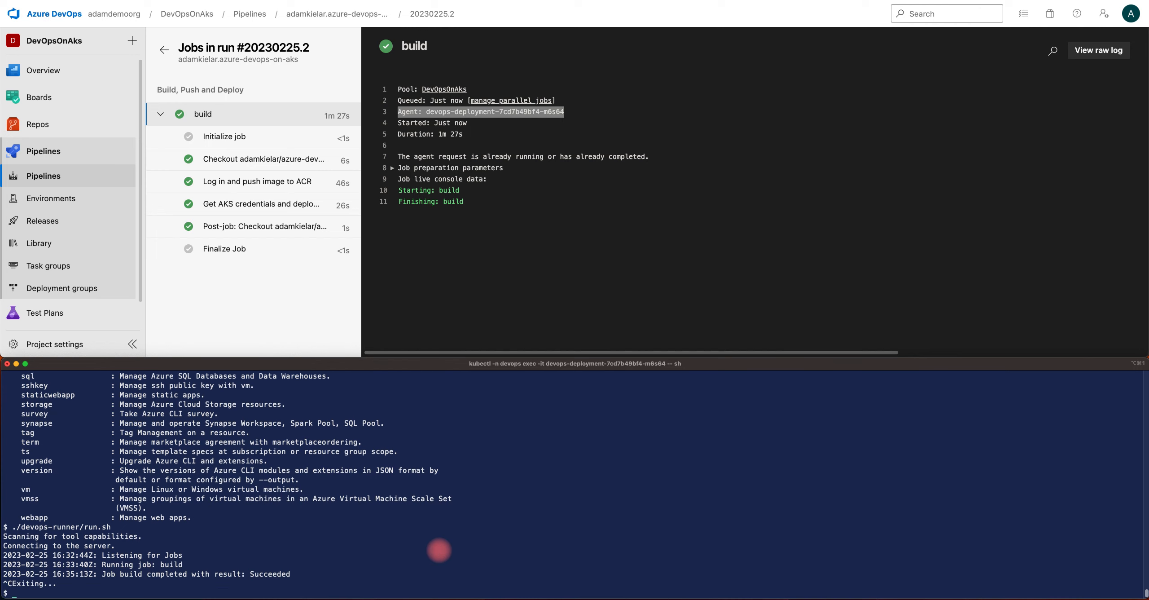
key(Return)
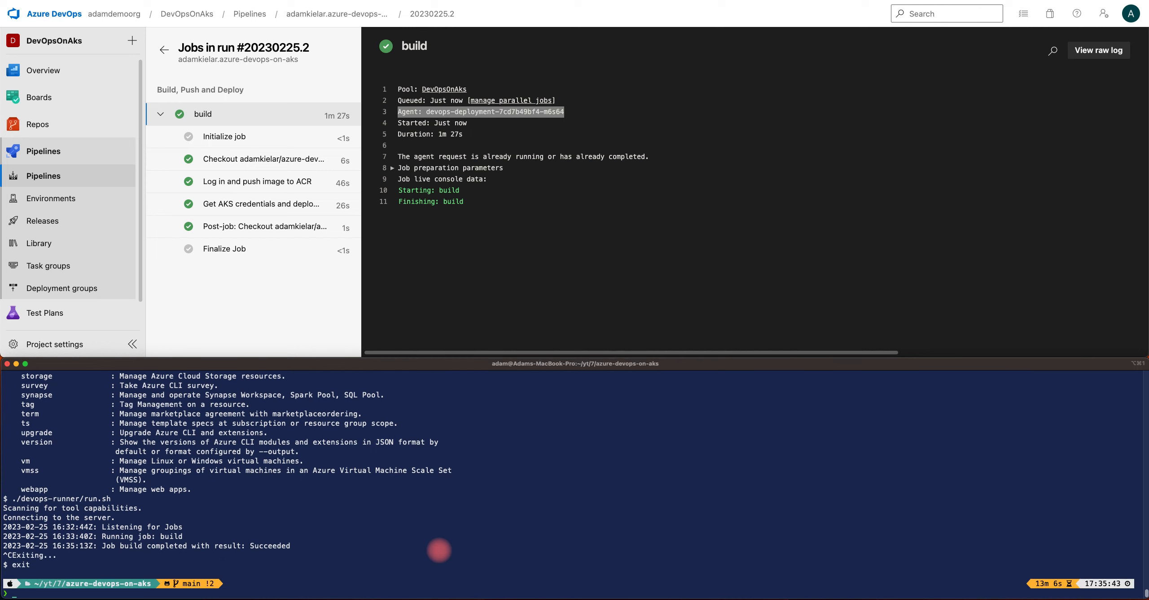
List the pods with kubectl -n devops get pods and highlight the devops-demo-pod row
text(kubectl -n devops)
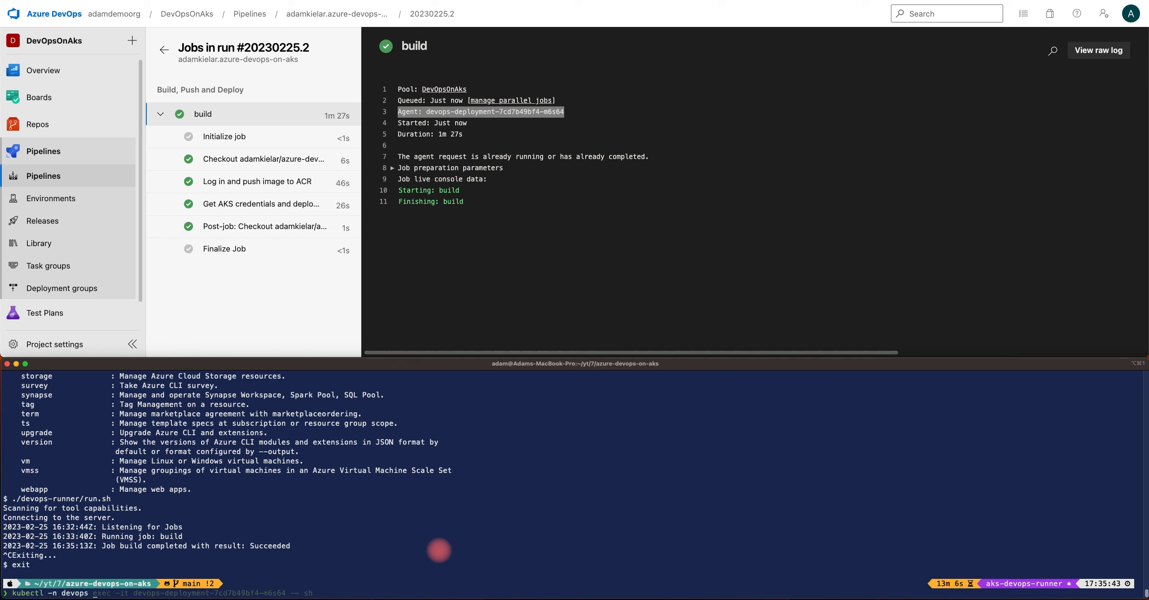
text(get pods)
key(Return)
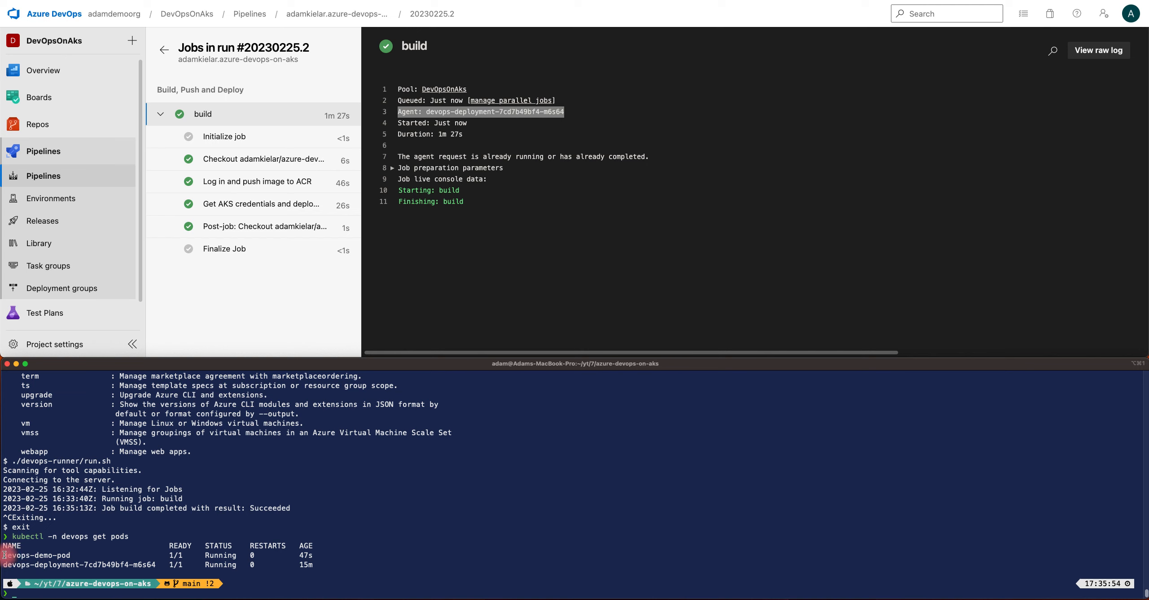
drag(4, 554, 327, 552)
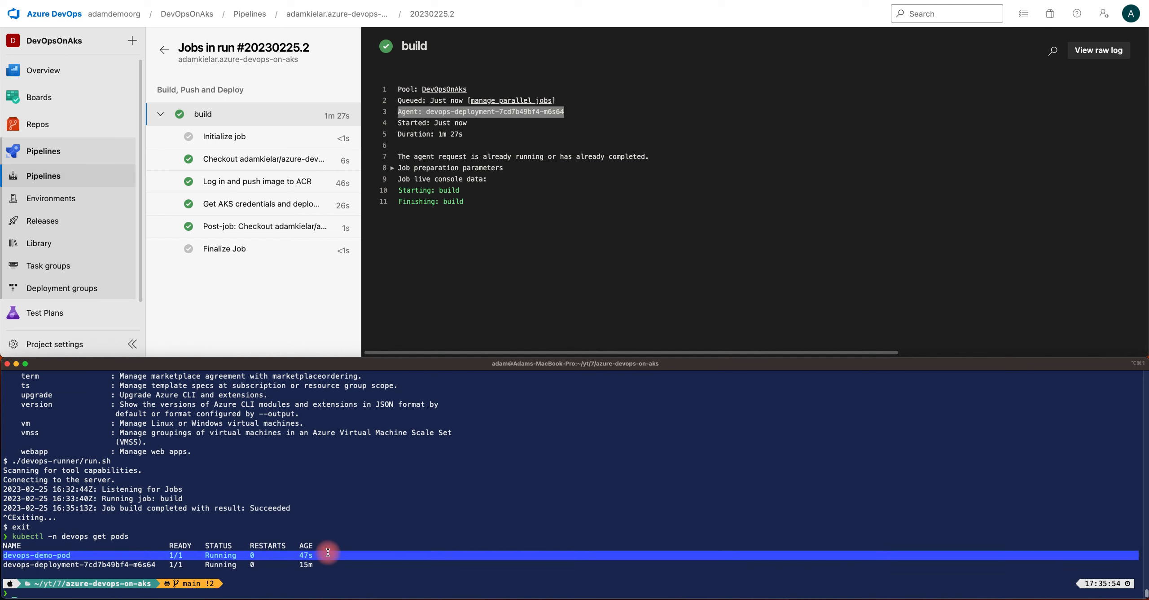